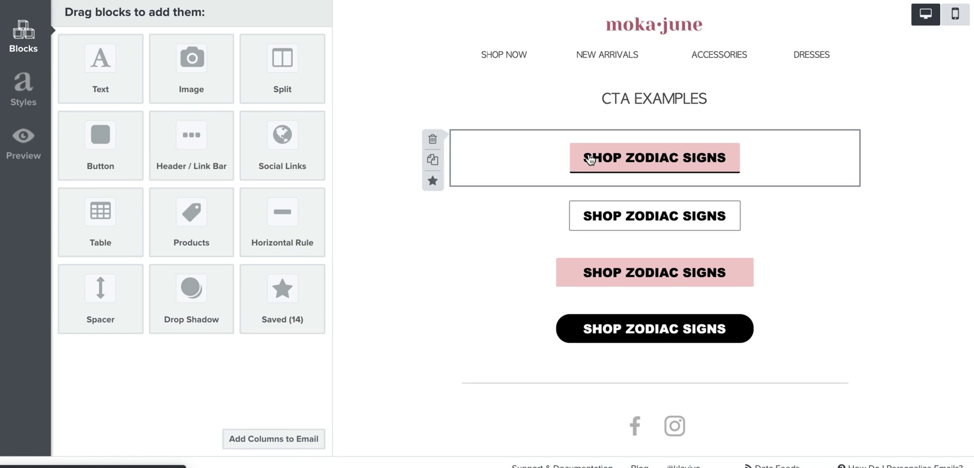
Step: Open the style settings of the first pink Shop Zodiac Signs button and examine its background and drop shadow
left_click(589, 160)
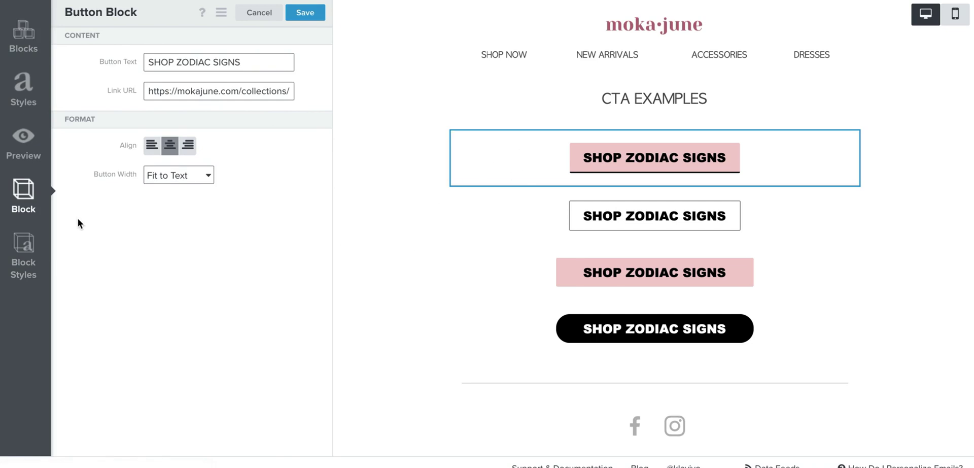
left_click(24, 264)
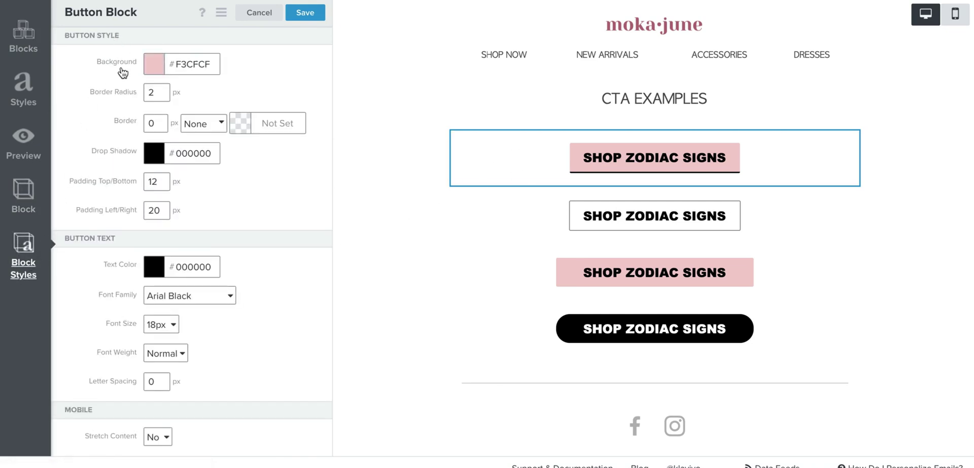
mouse_move(543, 154)
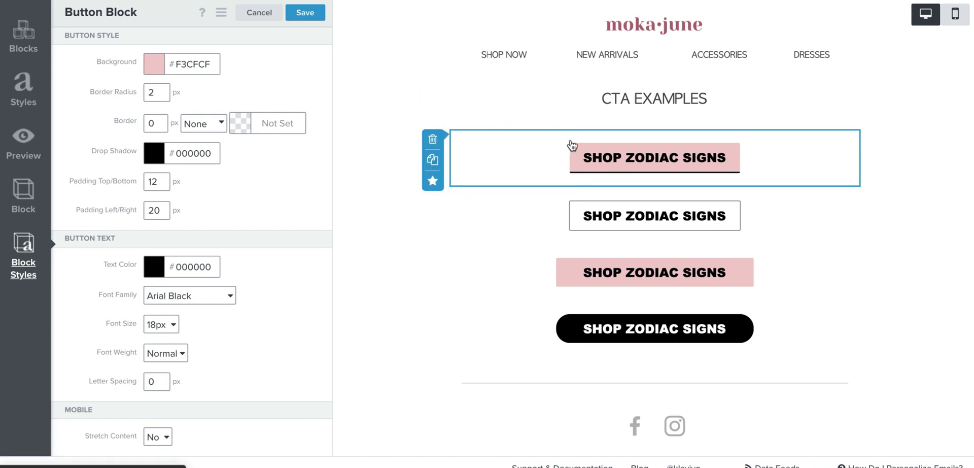
mouse_move(574, 203)
Step: Try border radii of 0 px and 1 px on the first button, and set the radius back to 2 px
double_click(156, 92)
type("0")
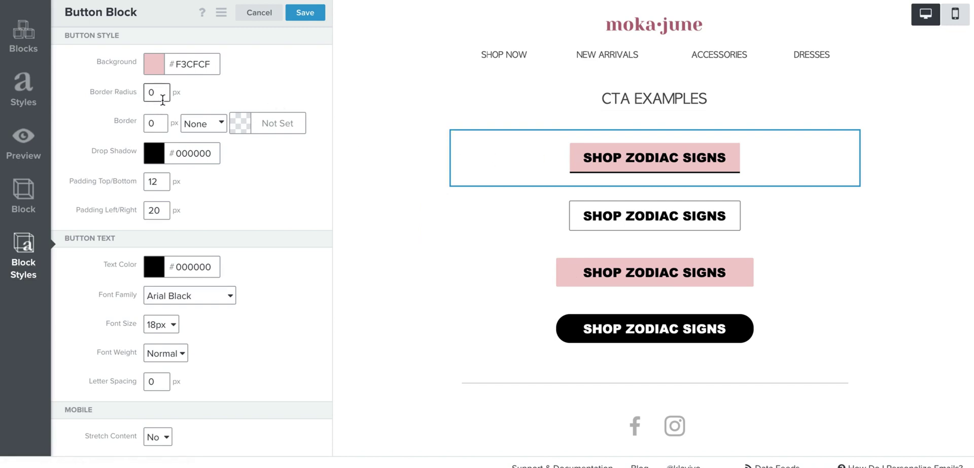
left_click(206, 91)
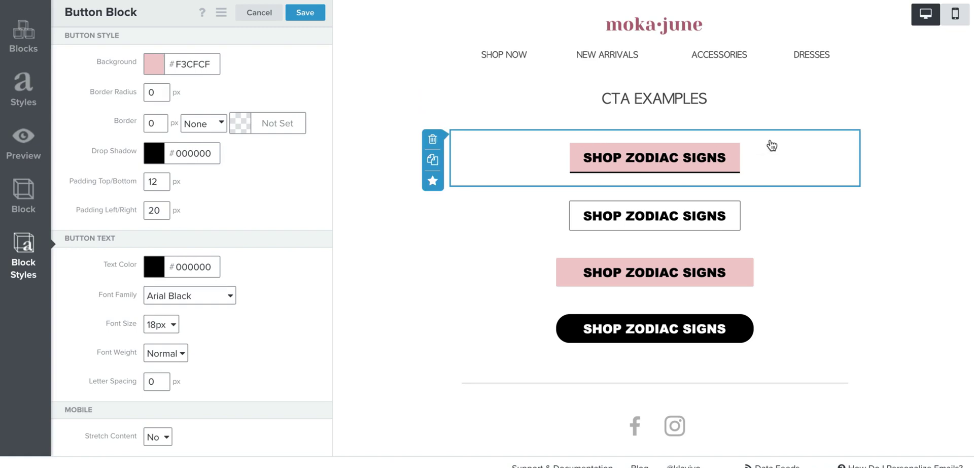
double_click(156, 92)
type("1")
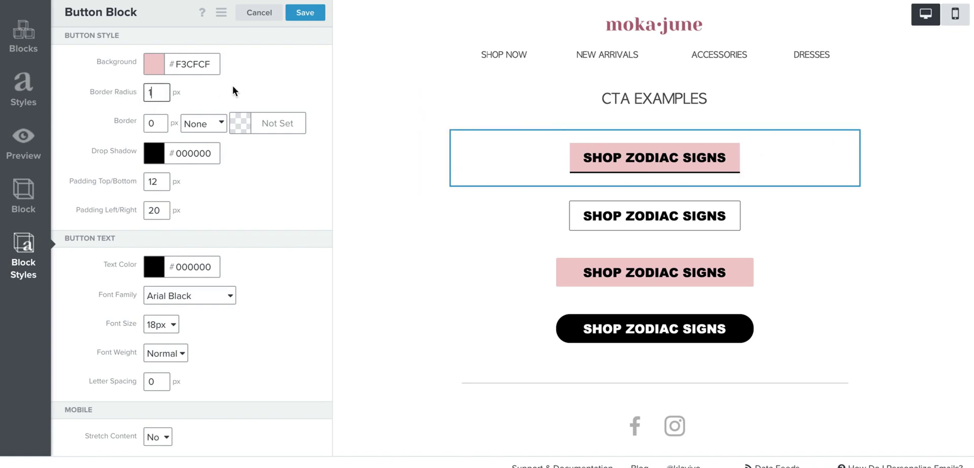
key("BackSpace")
type("2")
Step: Try a muted rose drop shadow, A77676, on the first button, and set the shadow back to black 000000
left_click(191, 156)
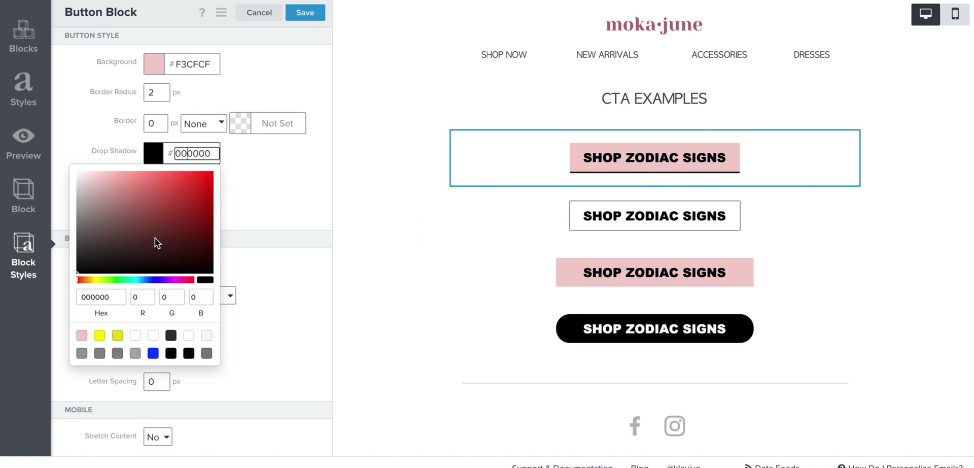
left_click(120, 207)
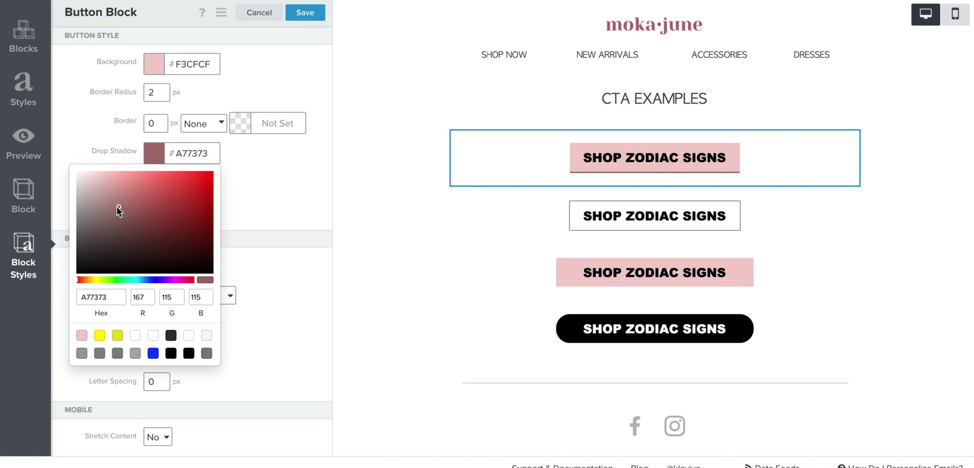
left_click(117, 206)
mouse_move(524, 188)
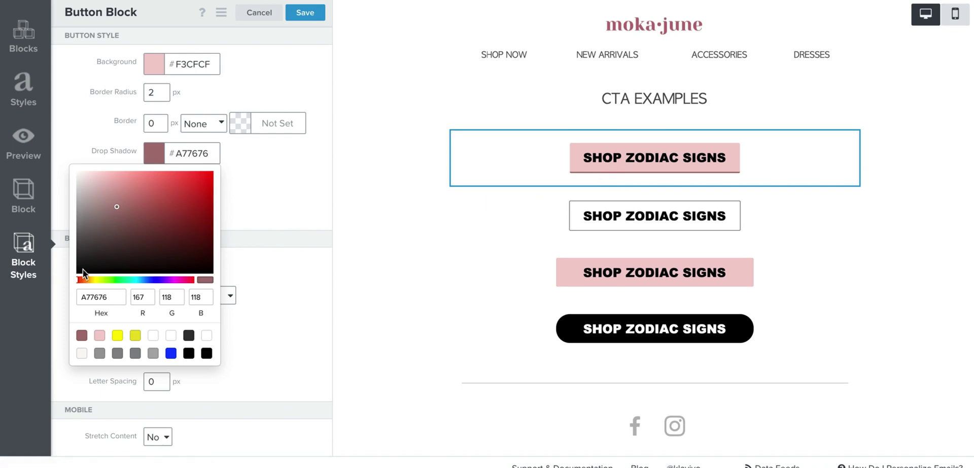
left_click_drag(83, 269, 68, 277)
left_click(261, 201)
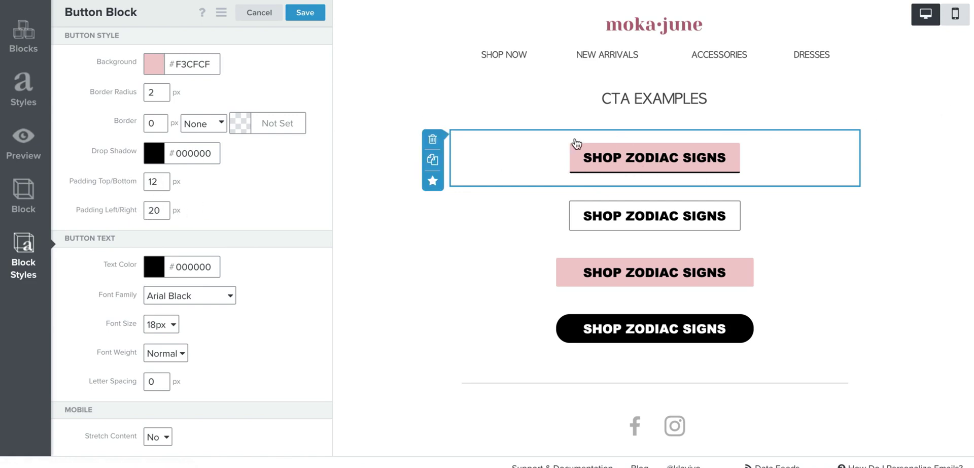
Step: Review the first button's text, mobile and block padding settings, and save the block
scroll(141, 242, "down", 1)
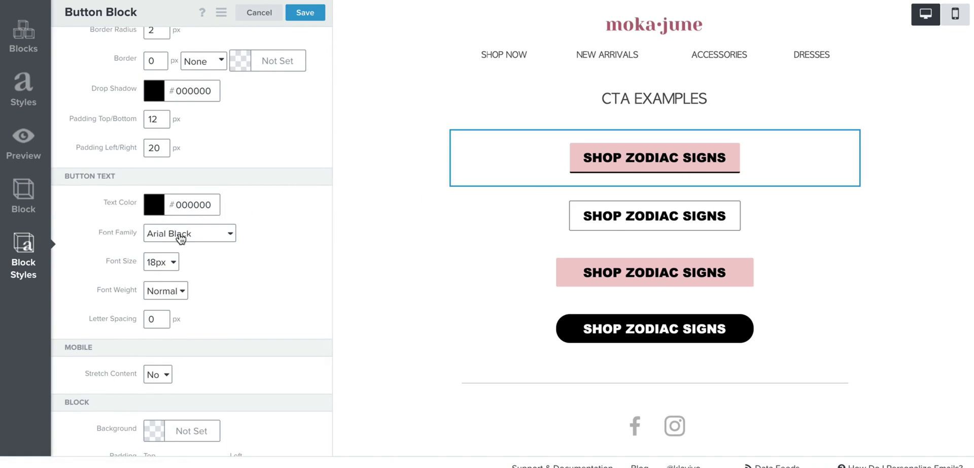
scroll(159, 315, "down", 2)
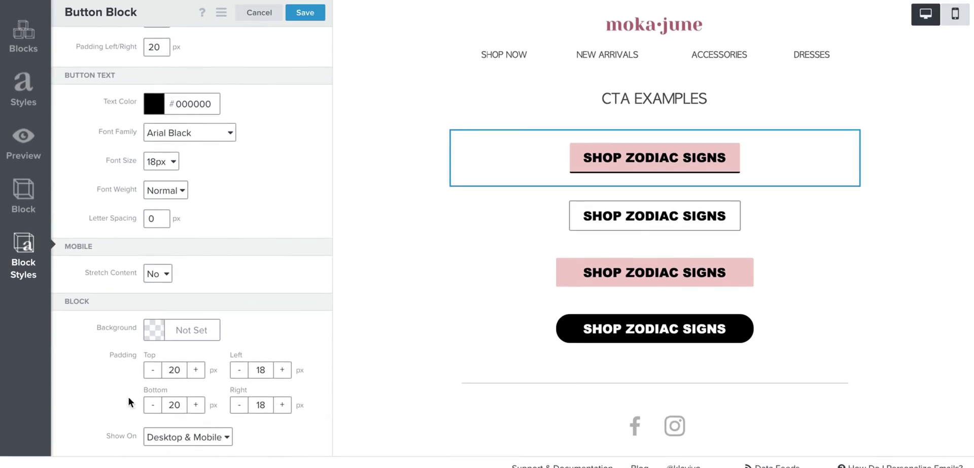
scroll(213, 274, "up", 3)
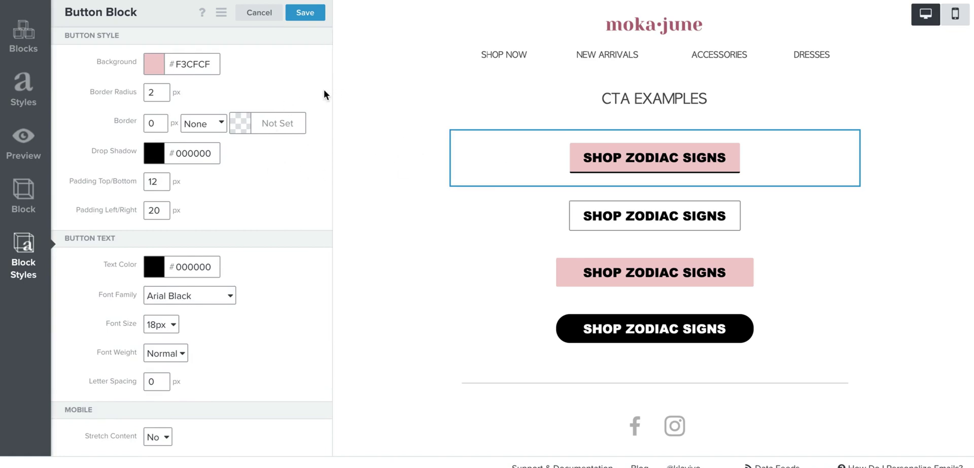
left_click(305, 13)
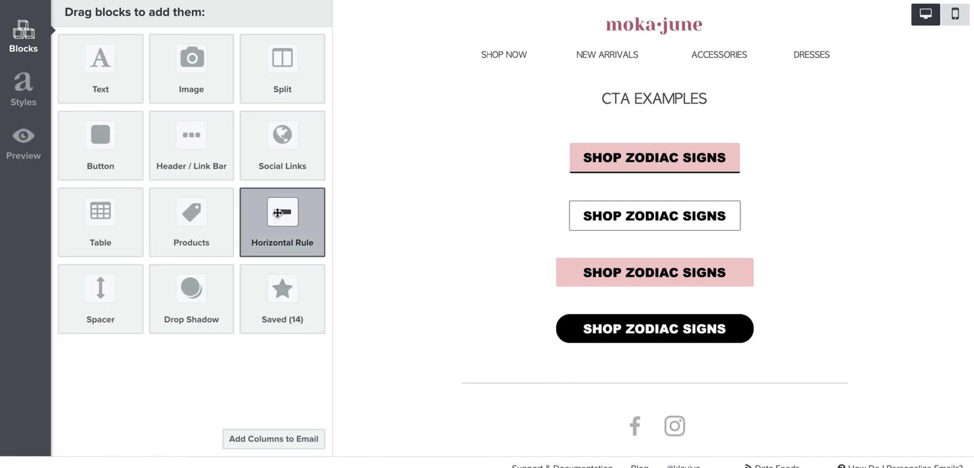
Step: Add a new button block below the first button and set its text to MAKE YOUR PURCHASE
left_click_drag(121, 140, 633, 196)
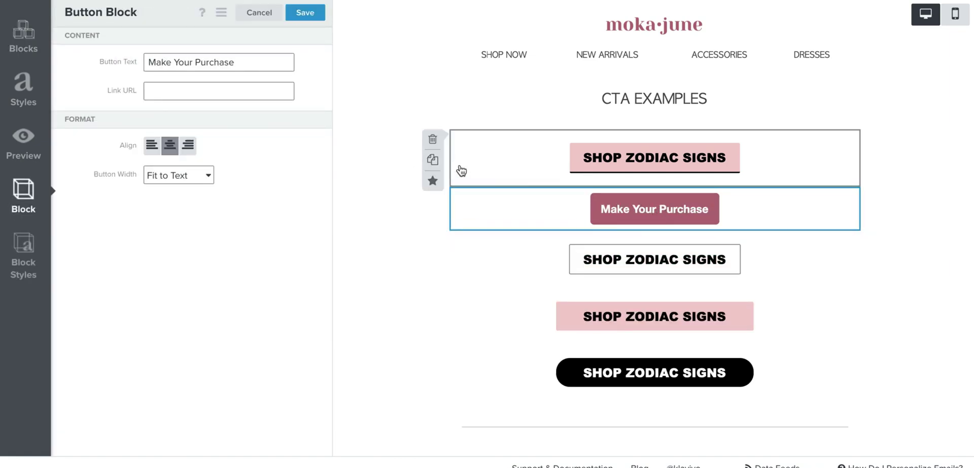
triple_click(194, 68)
type("MAKE ")
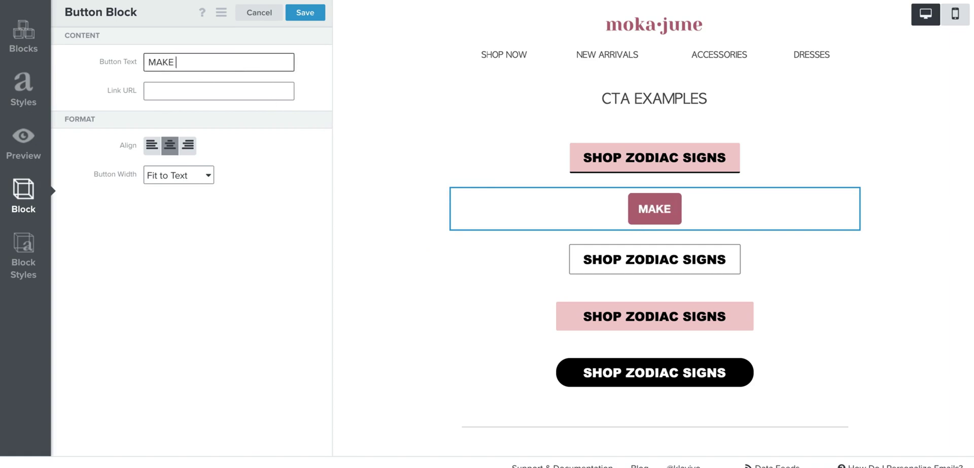
type("YOUR SPE")
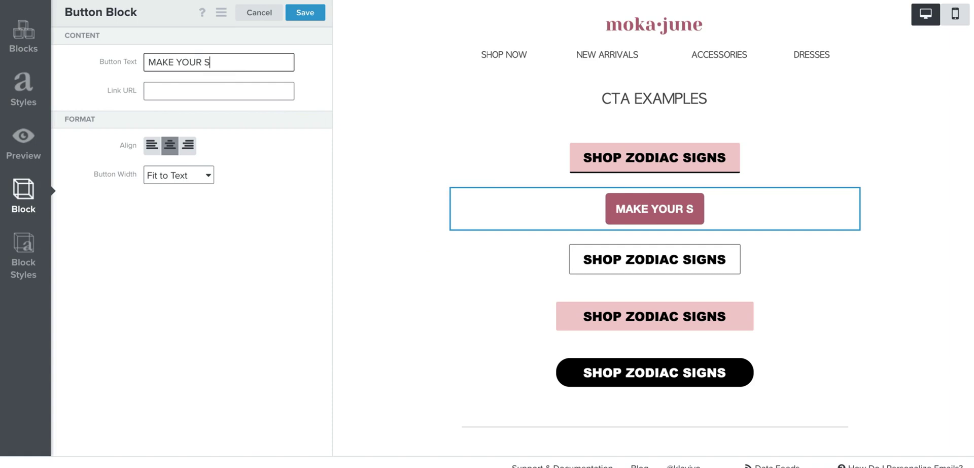
key("BackSpace")
key("BackSpace")
key("BackSpace")
type("PURCHASE")
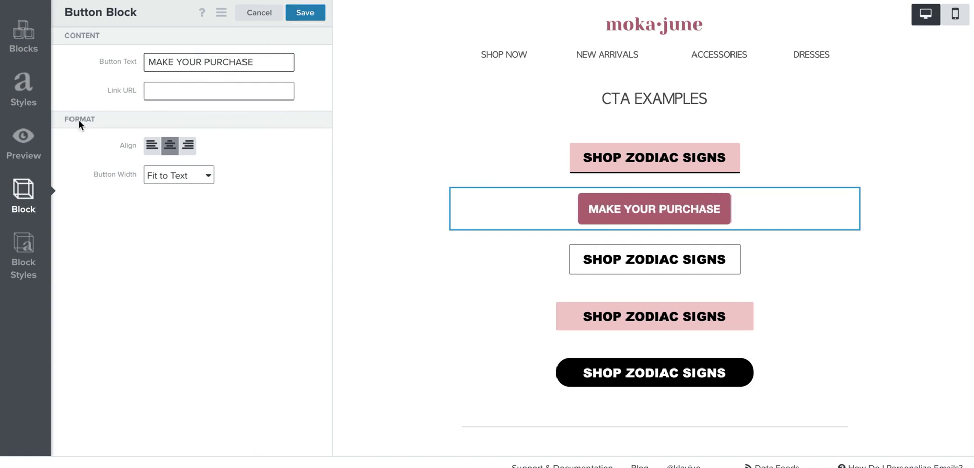
Step: Set the new button's background to pink F3CFCF and its border radius to 2 px
left_click(16, 267)
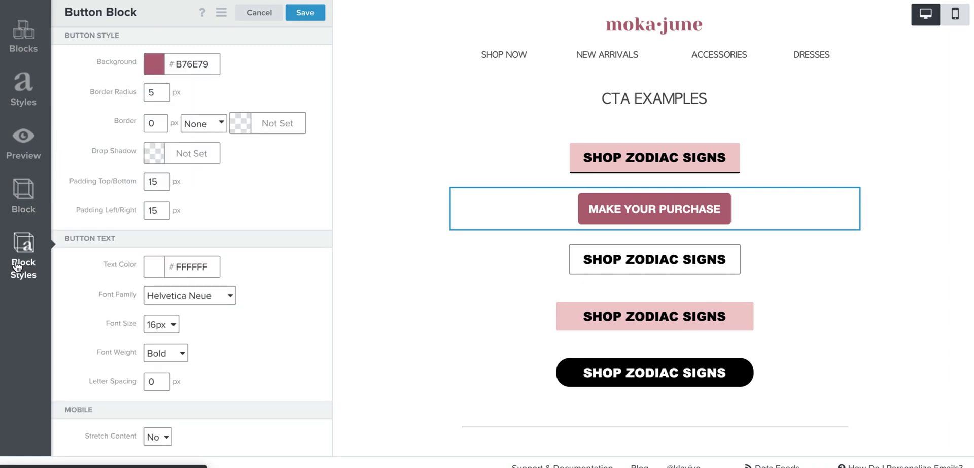
left_click(201, 66)
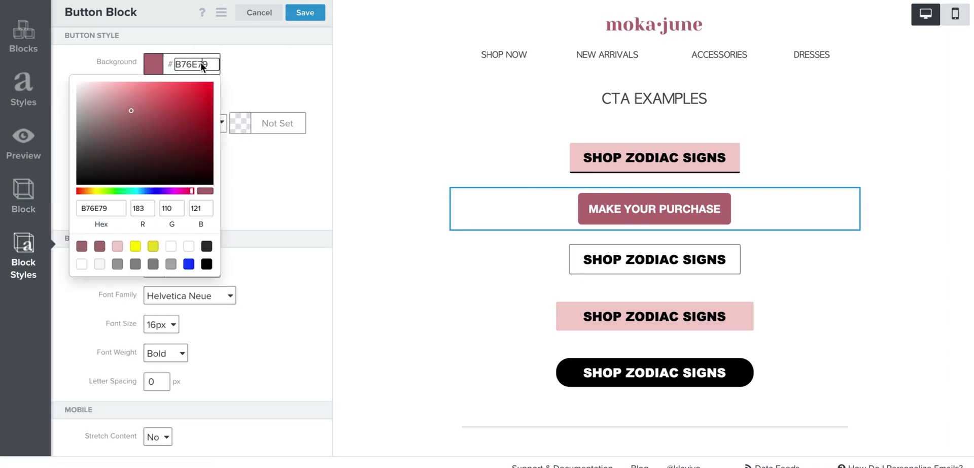
left_click(118, 247)
left_click(269, 96)
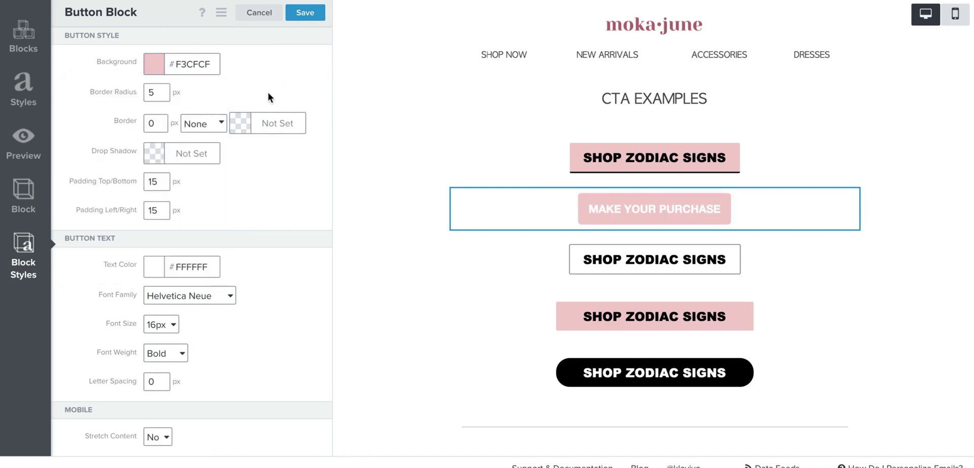
double_click(158, 95)
type("2")
Step: Give the Make Your Purchase button a black 000000 drop shadow and black 000000 text
left_click(191, 153)
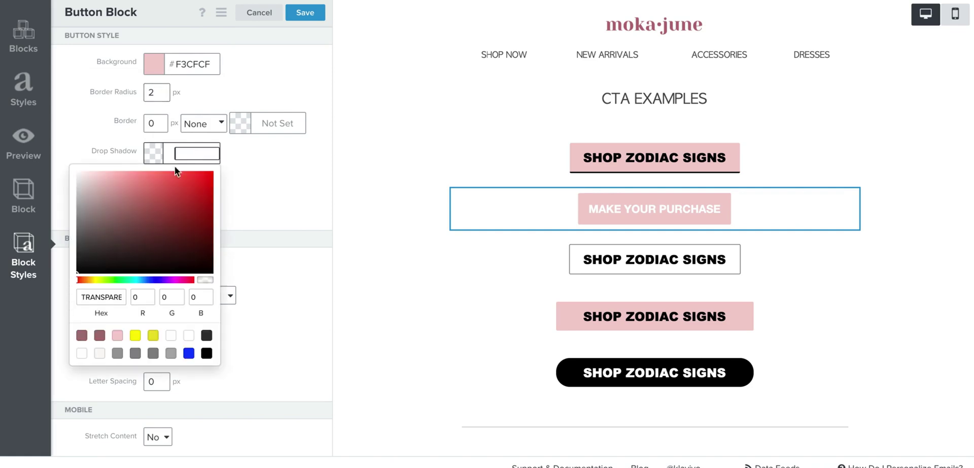
left_click_drag(79, 257, 68, 283)
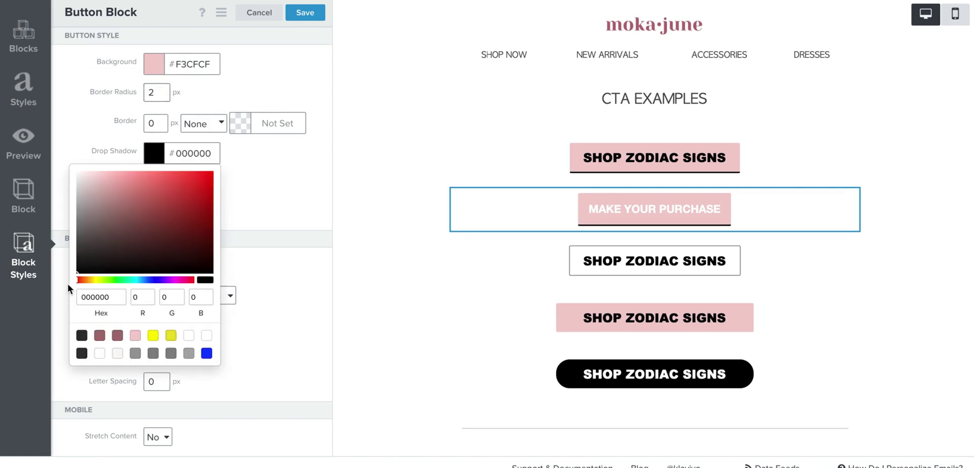
left_click(231, 144)
left_click(197, 259)
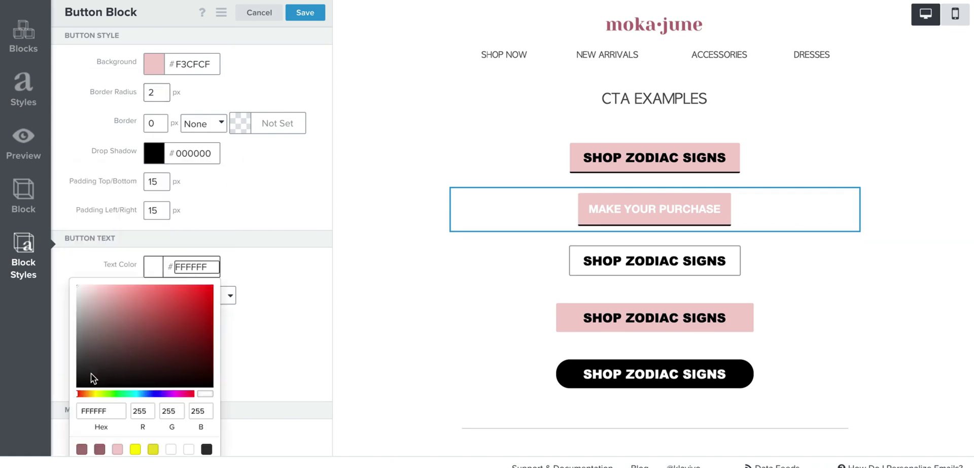
left_click_drag(90, 374, 73, 388)
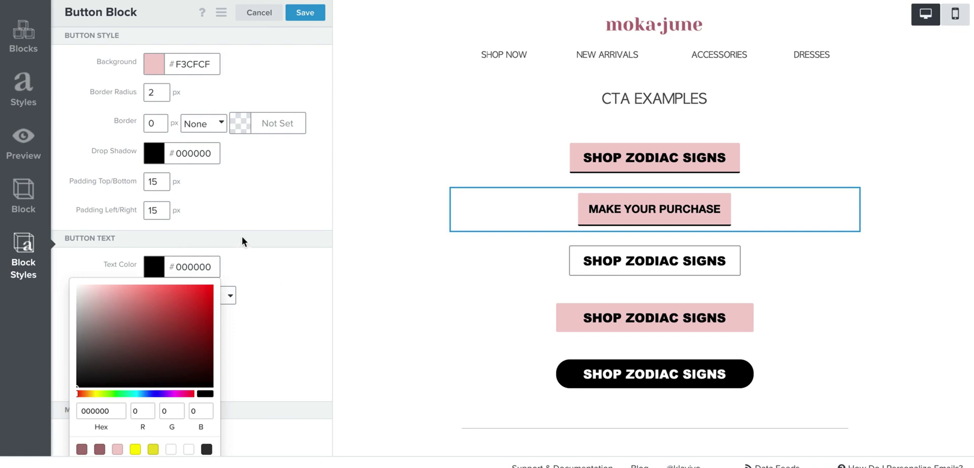
left_click(243, 258)
Step: Set the Make Your Purchase button's font to Arial Black at 18px and save the block
scroll(247, 299, "down", 2)
left_click(223, 251)
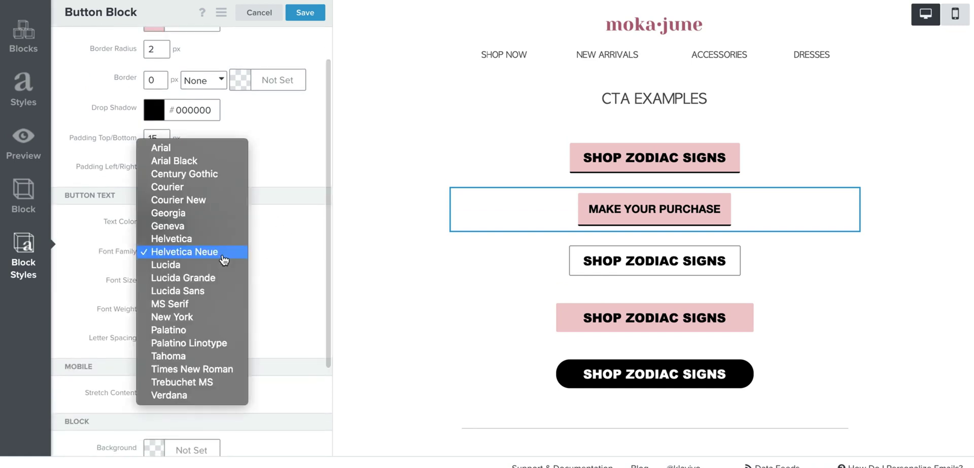
left_click(211, 160)
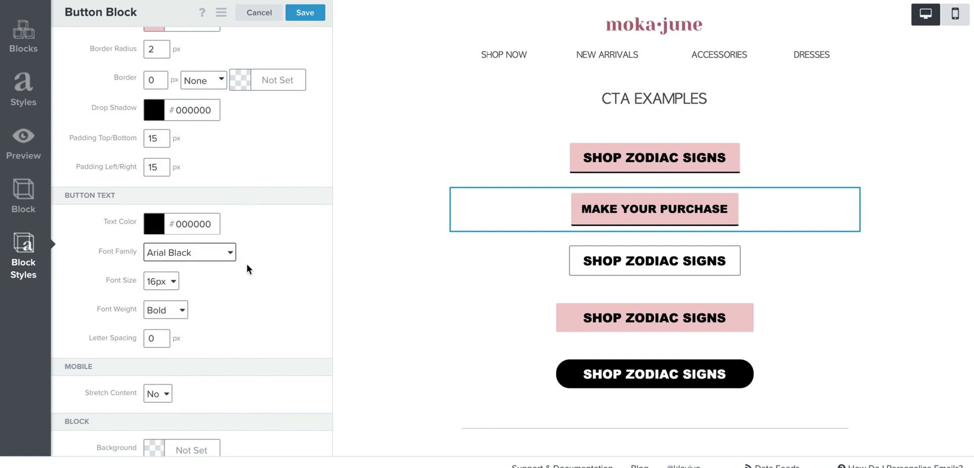
left_click(170, 284)
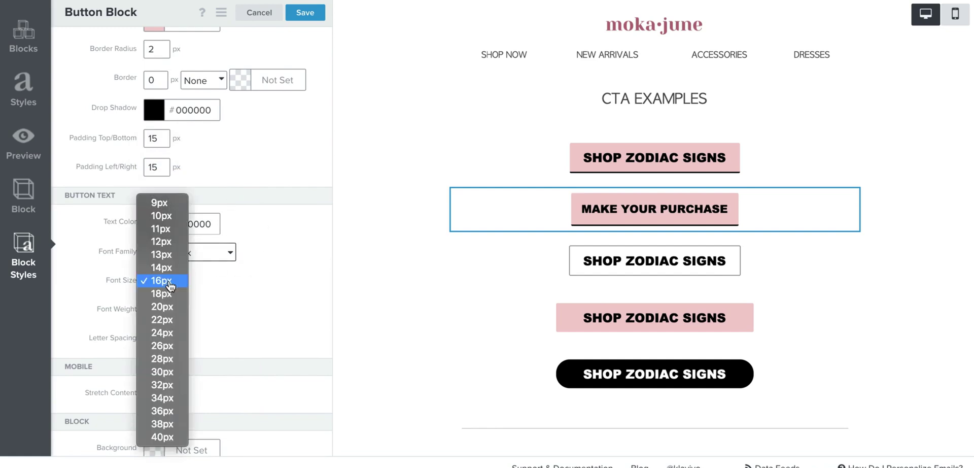
key("Escape")
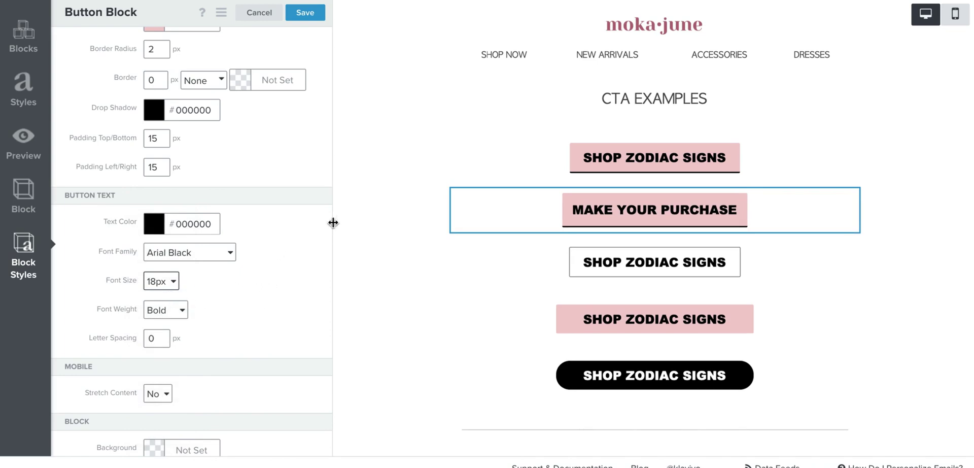
left_click(304, 14)
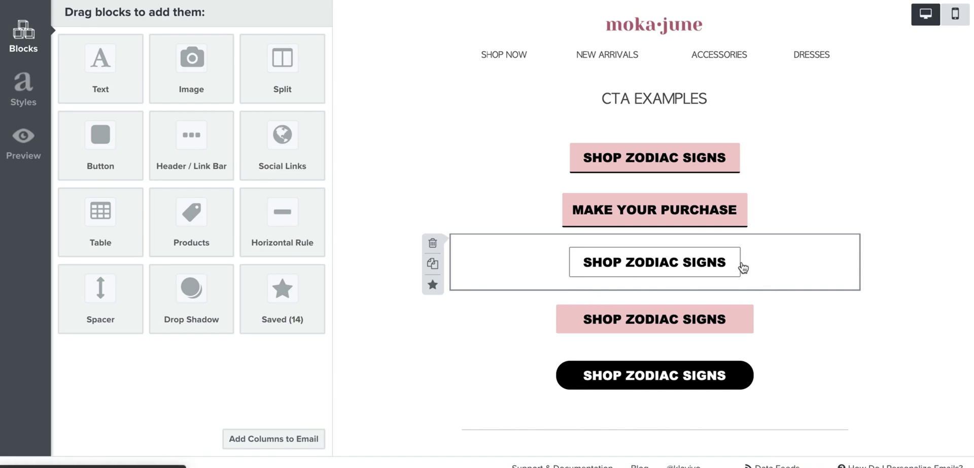
Step: Examine the border, padding and text styles of the white outlined Shop Zodiac Signs button and save the block
left_click(609, 266)
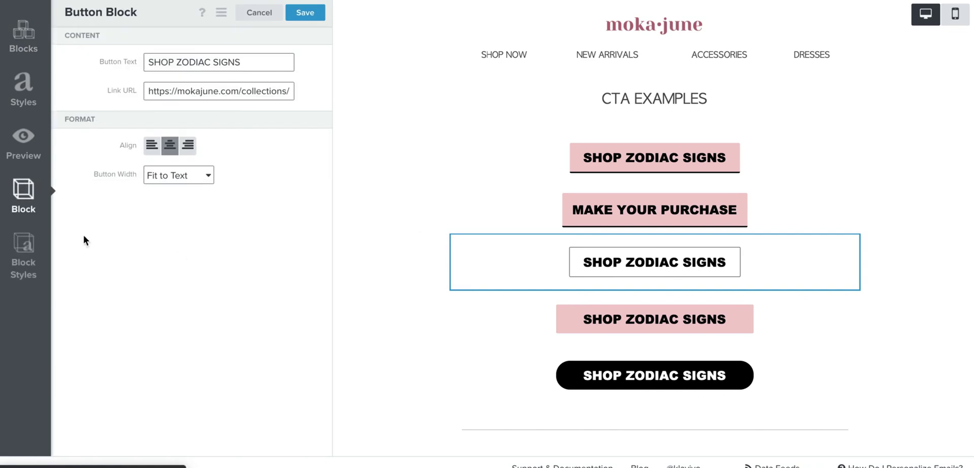
left_click(23, 251)
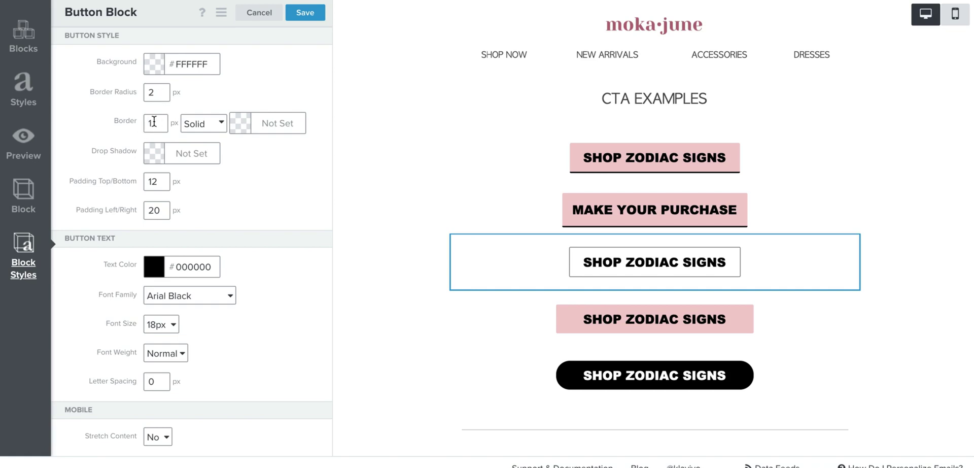
left_click(207, 127)
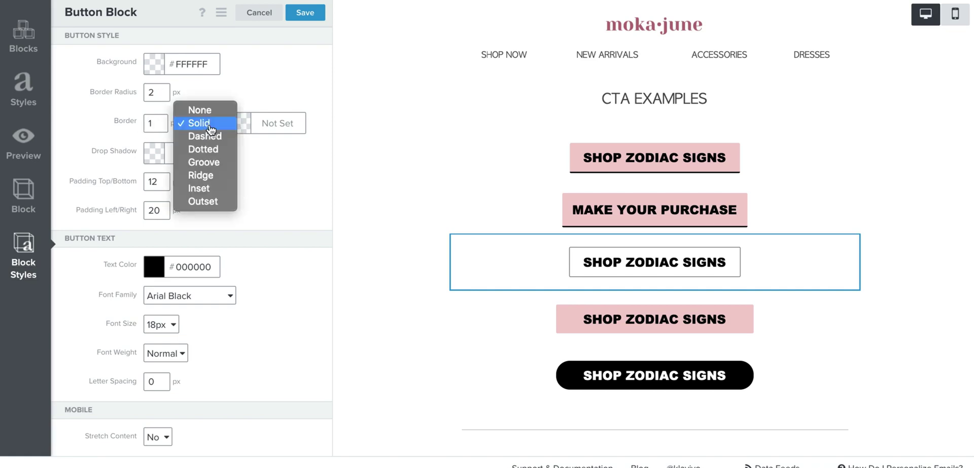
left_click(268, 156)
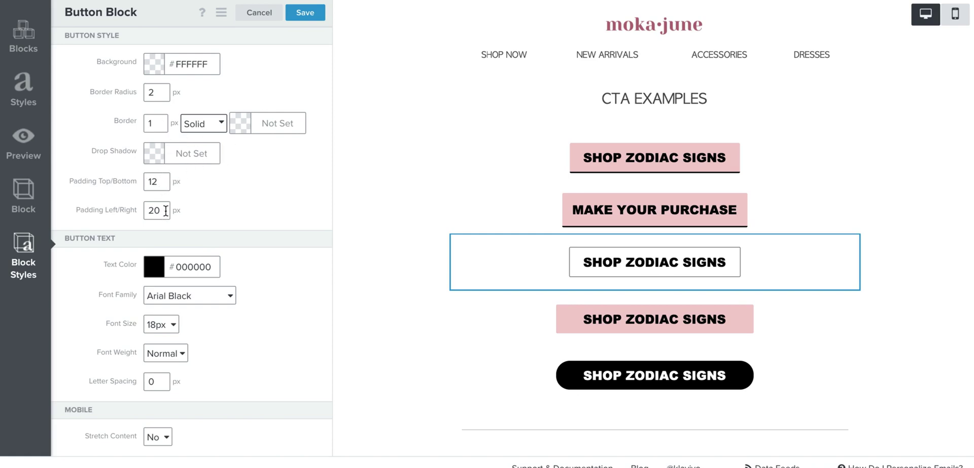
scroll(167, 213, "down", 2)
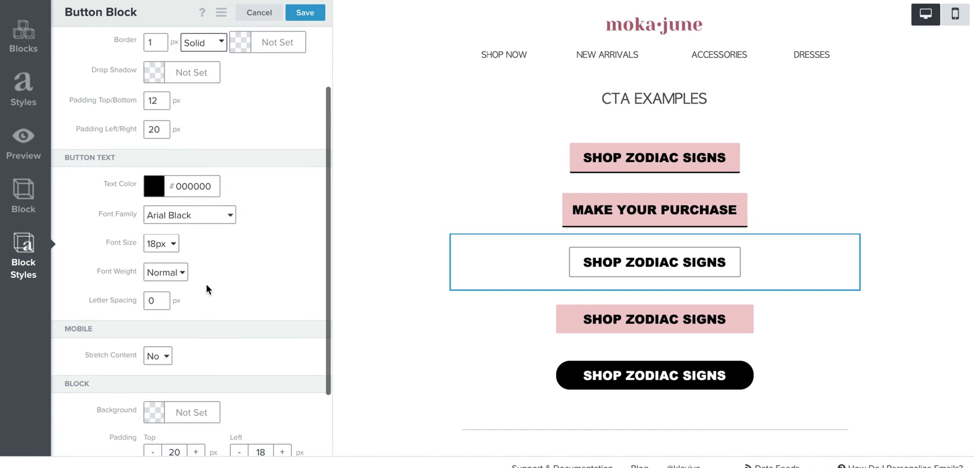
left_click(306, 13)
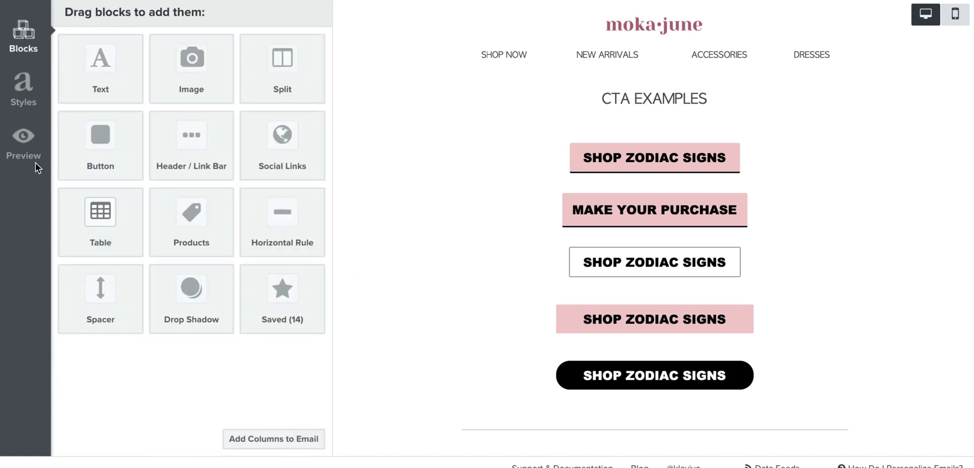
Step: Add a new button block below the white outlined button and set its text to MAKE YOUR PURCHASE
left_click_drag(101, 147, 622, 276)
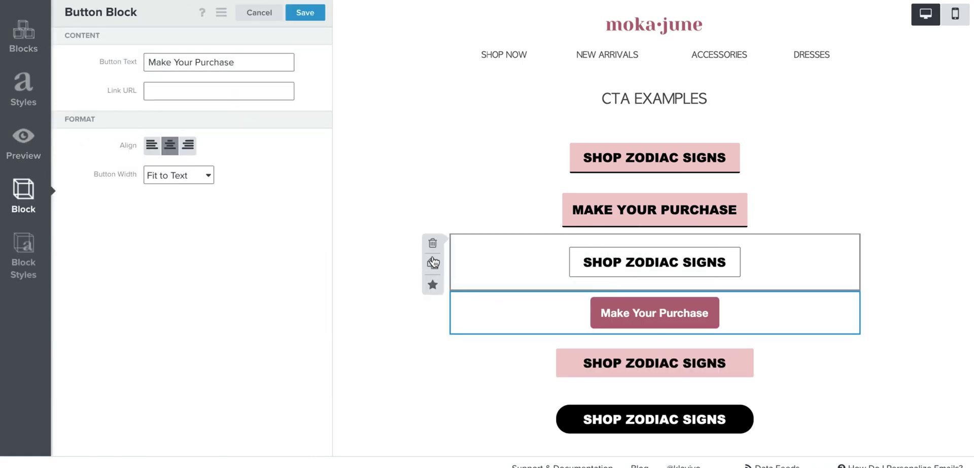
triple_click(242, 62)
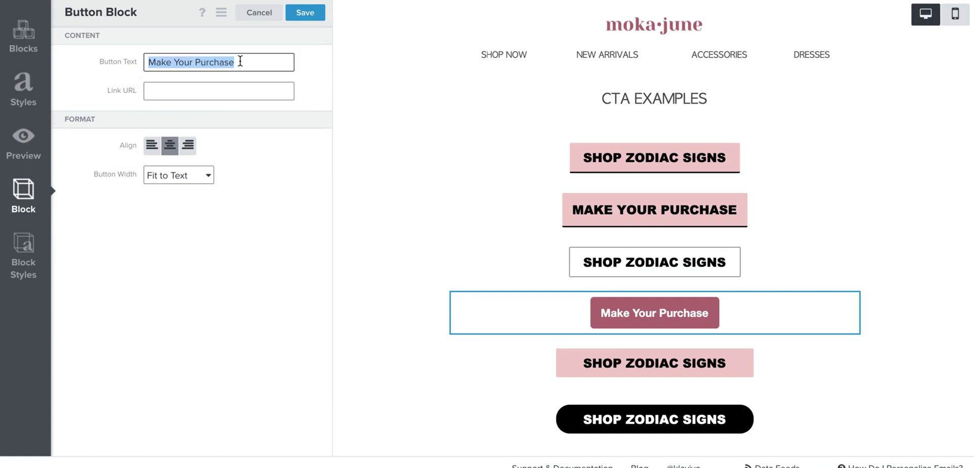
type("MAKE ")
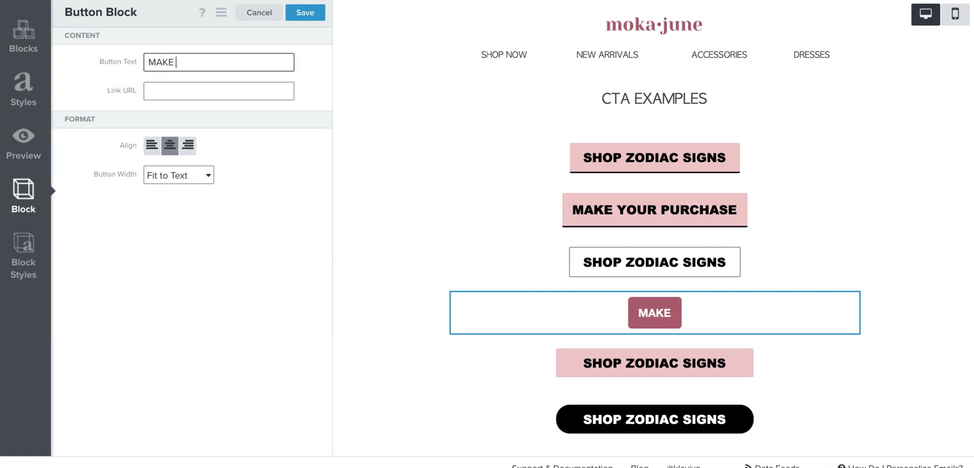
type("YOUR PUR")
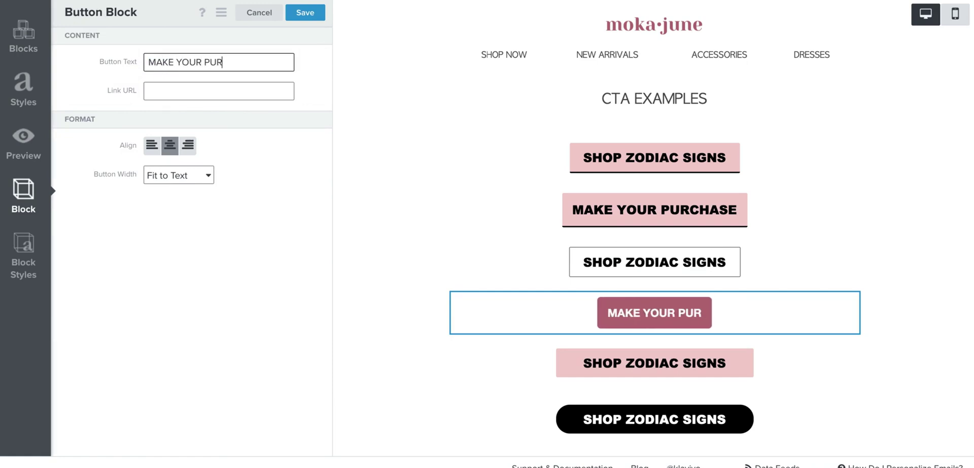
type("CHASE")
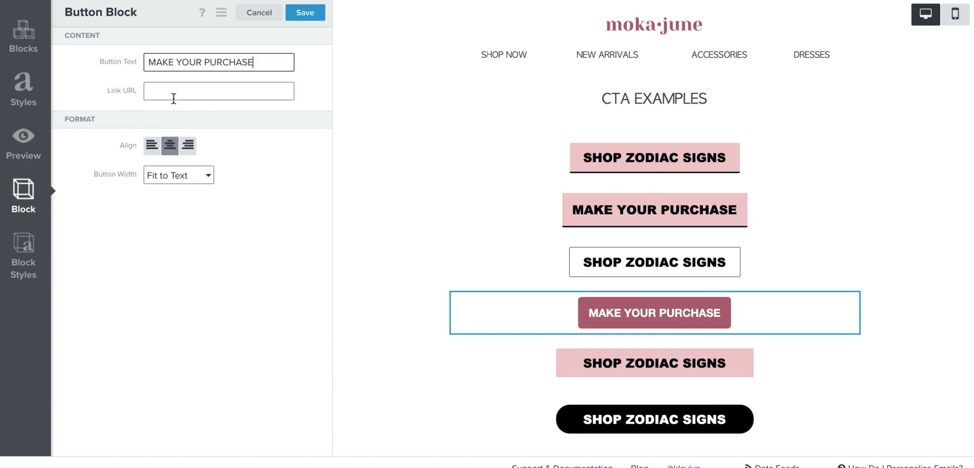
Step: Set the new button's background to white FFFFFF and its border radius to 2 px
left_click(26, 254)
left_click(192, 64)
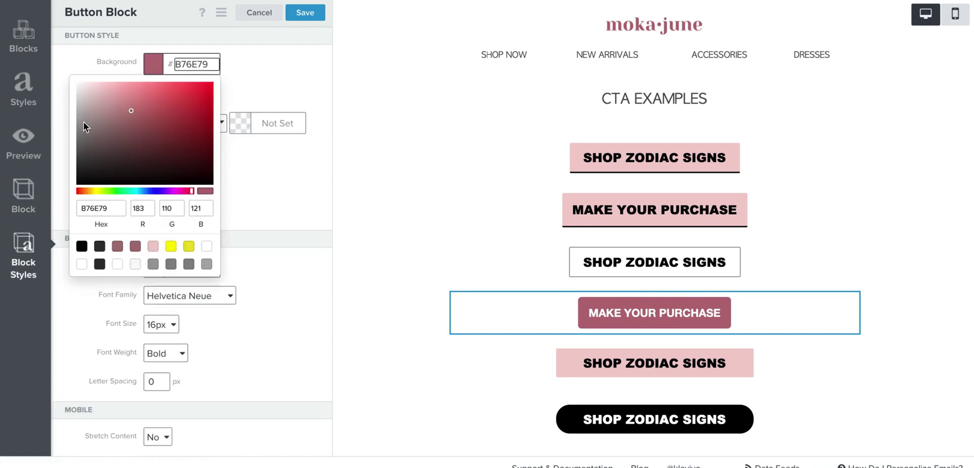
left_click_drag(83, 122, 68, 66)
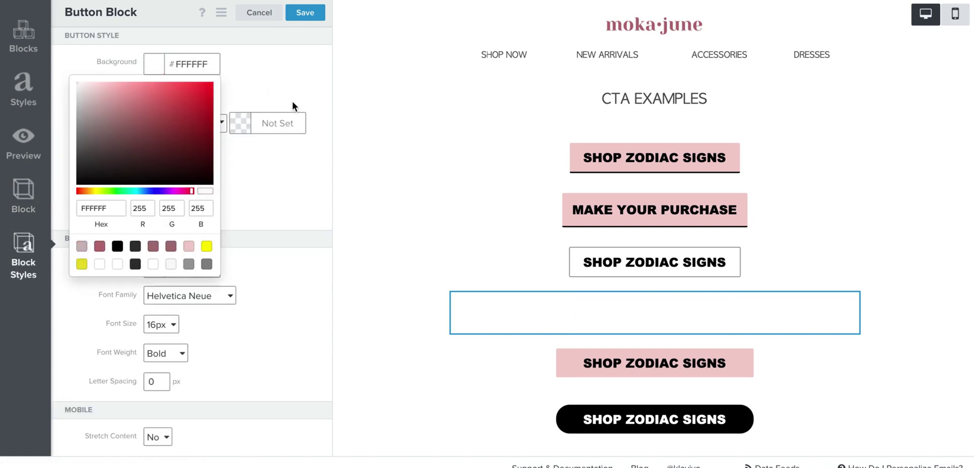
left_click(250, 96)
left_click_drag(158, 92, 134, 96)
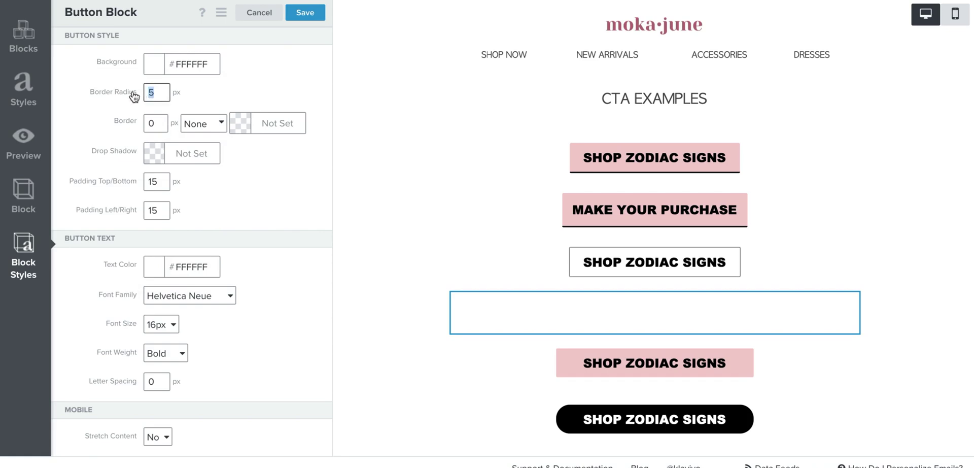
type("2")
left_click(233, 92)
Step: Give the new white button a 1 px solid border
left_click_drag(158, 126, 135, 128)
type("1")
left_click(195, 124)
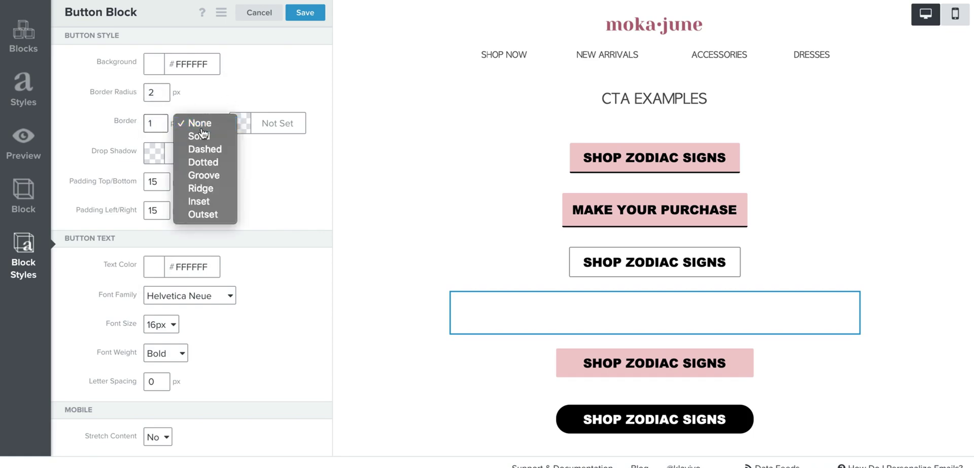
left_click(198, 124)
left_click(206, 130)
left_click(196, 134)
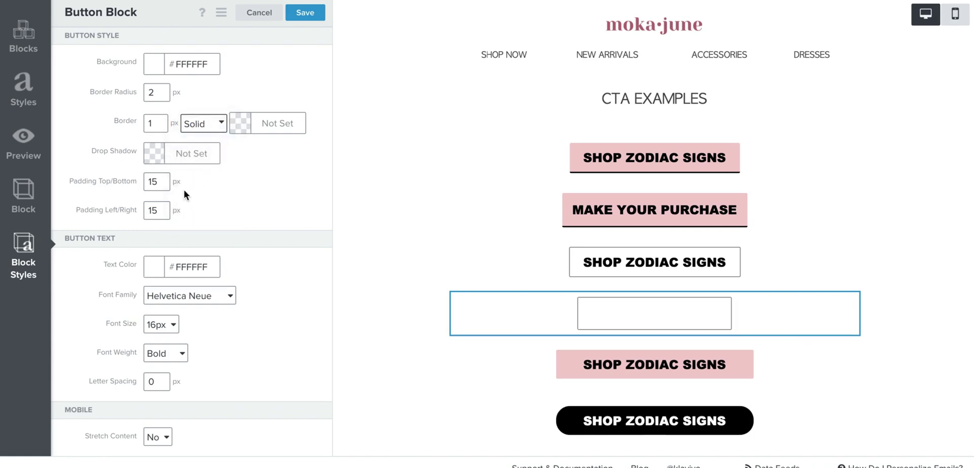
Step: Set the white button's padding to 12 px for top/bottom and 20 px for left/right
left_click_drag(157, 182, 135, 184)
type("12")
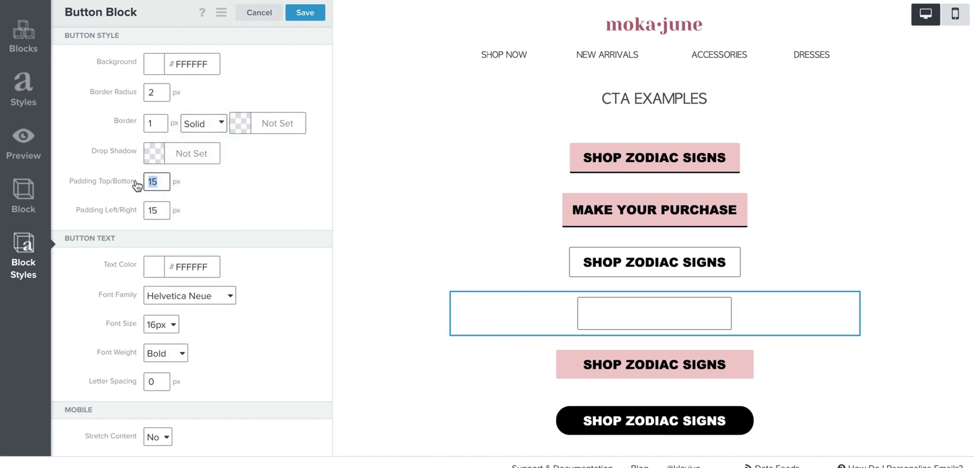
double_click(159, 211)
type("0")
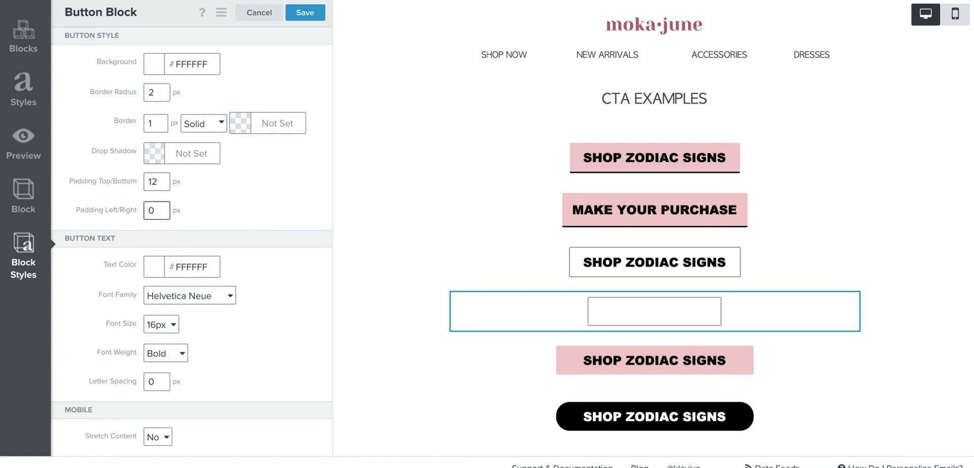
key("BackSpace")
type("20")
left_click(222, 200)
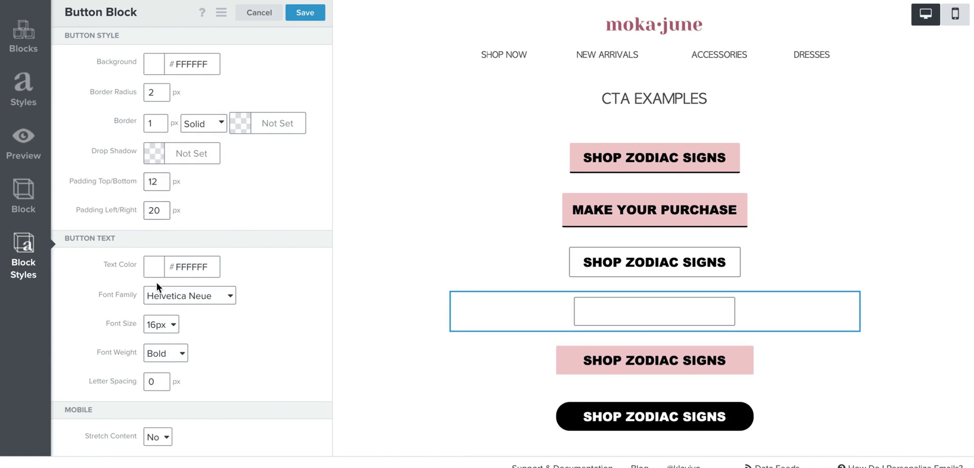
Step: Change the white Make Your Purchase button's text color to black 000000
left_click(191, 267)
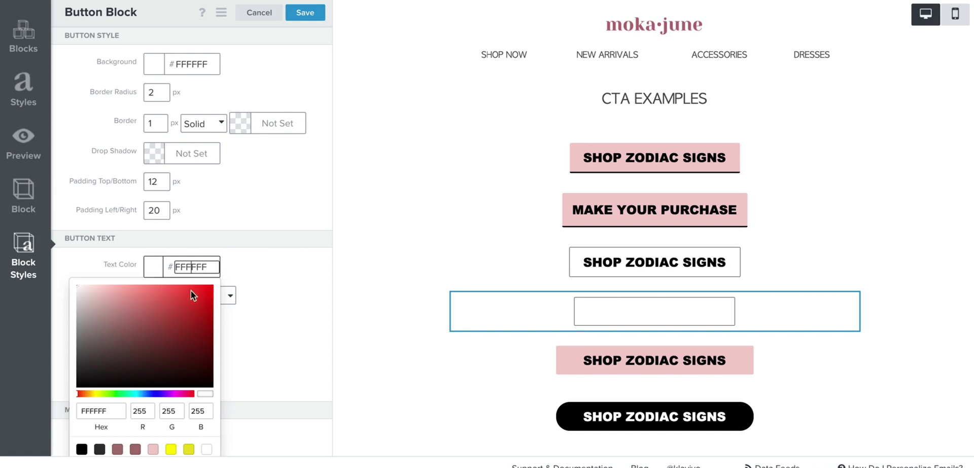
scroll(141, 391, "down", 1)
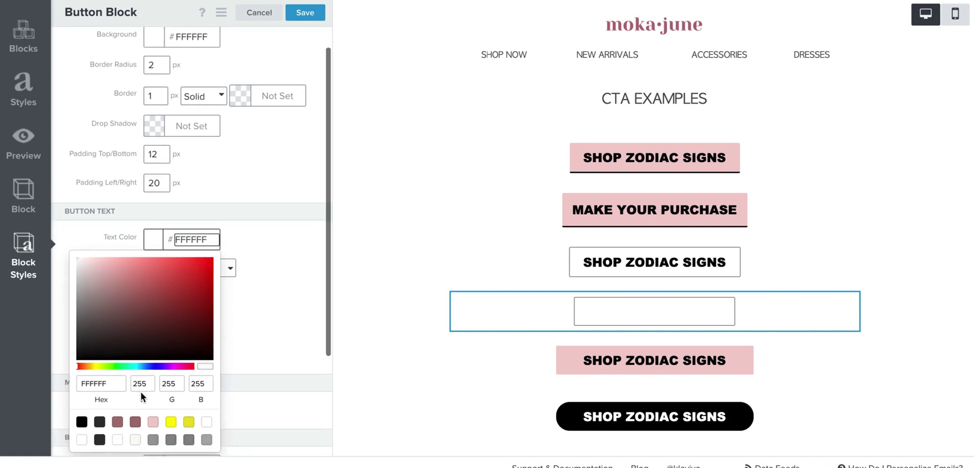
left_click(82, 421)
left_click(241, 245)
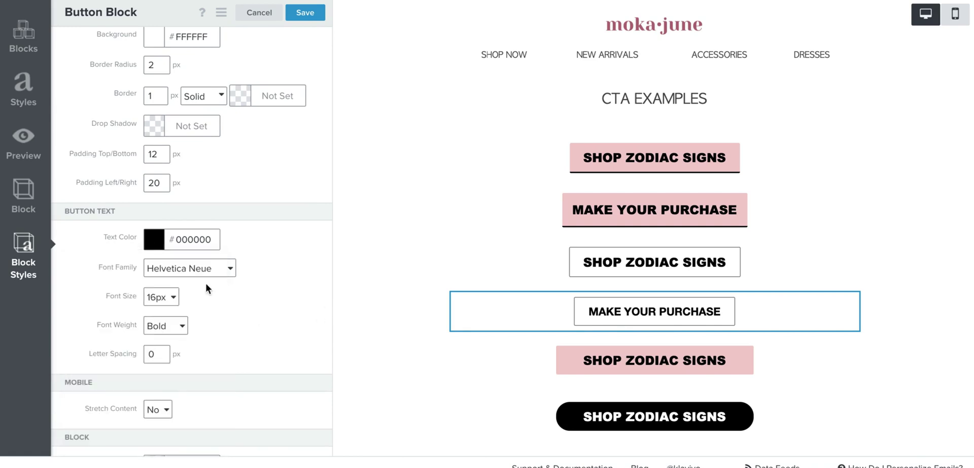
Step: Set the white Make Your Purchase button's font to Arial Black at 18px and save the block
left_click(207, 267)
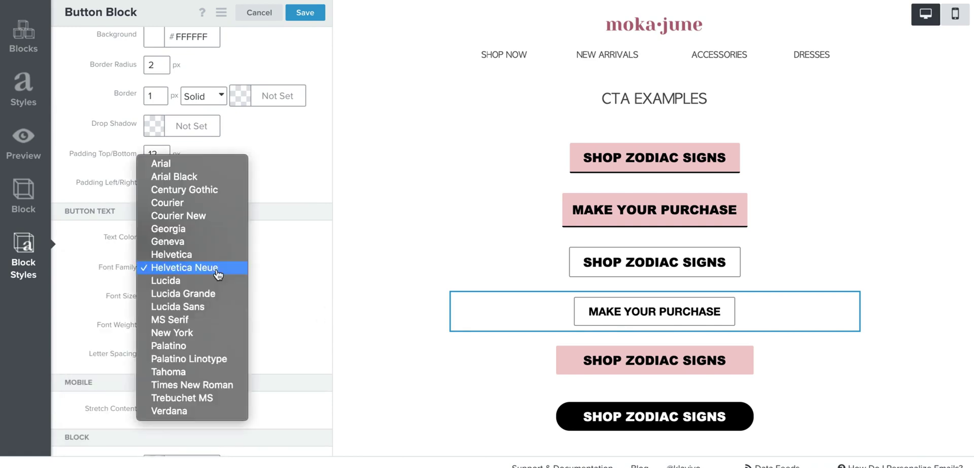
left_click(212, 176)
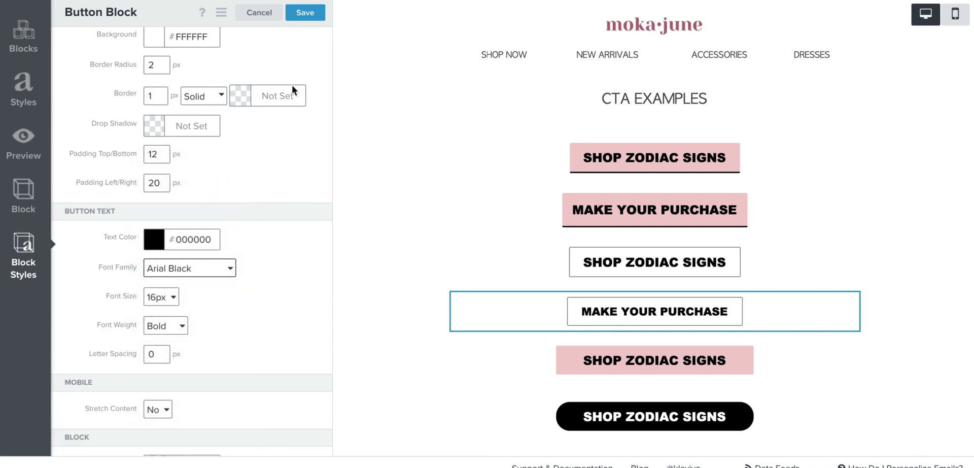
left_click(159, 304)
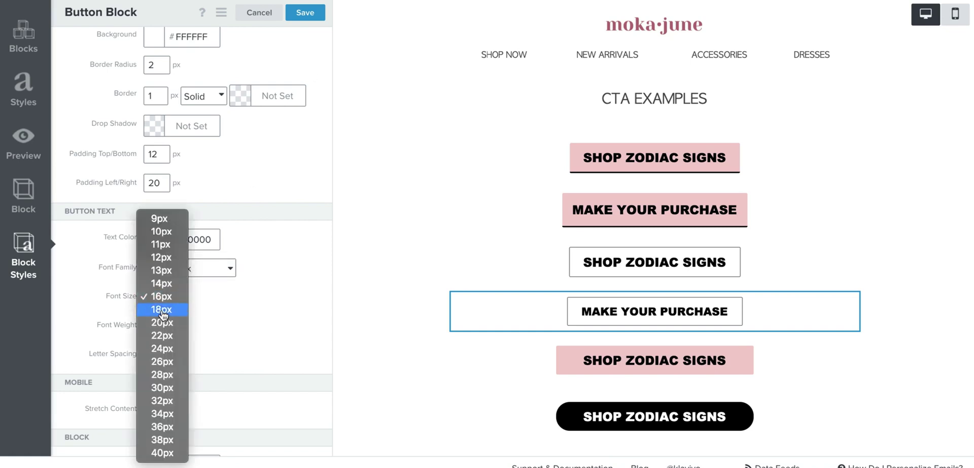
left_click(163, 322)
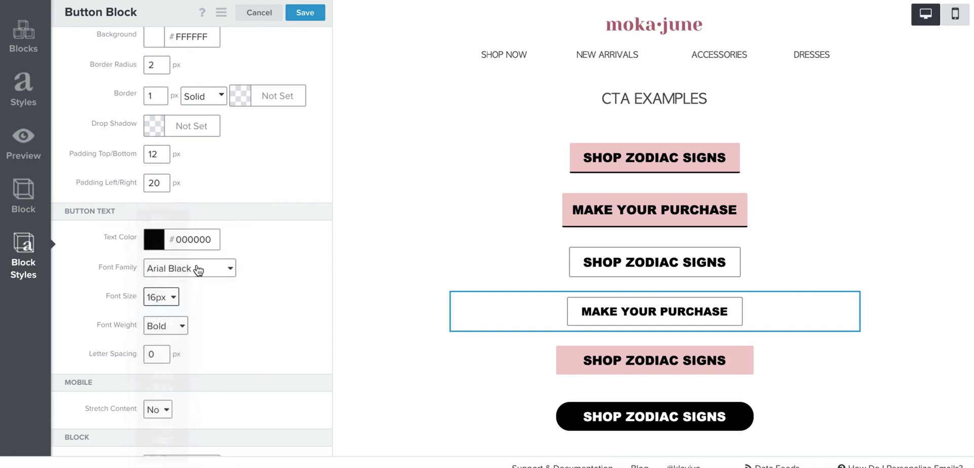
left_click(306, 13)
Step: Add another button block below the flat pink button, set its text to MAKE YOUR PURCHASE and save it
scroll(698, 272, "down", 1)
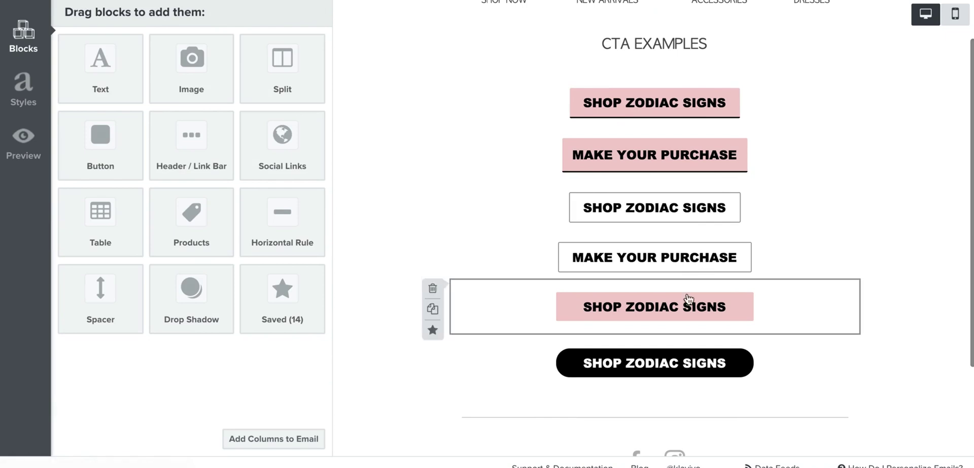
scroll(682, 304, "down", 1)
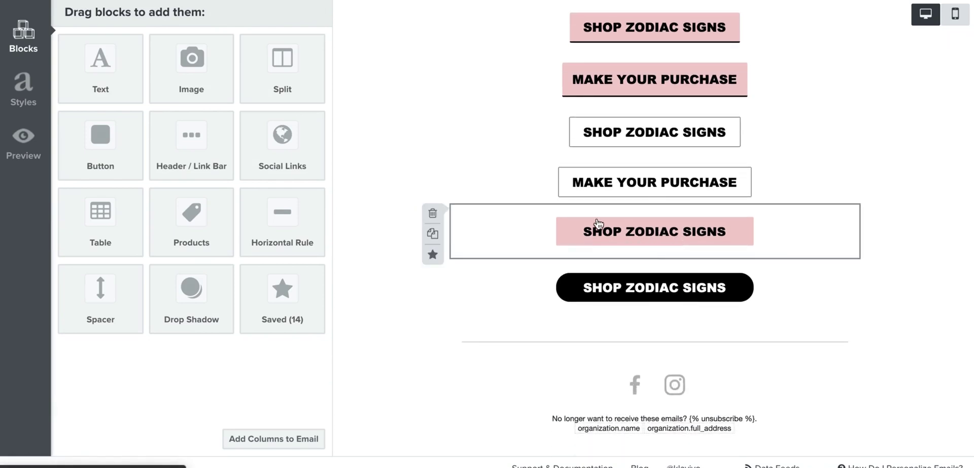
left_click_drag(113, 152, 659, 248)
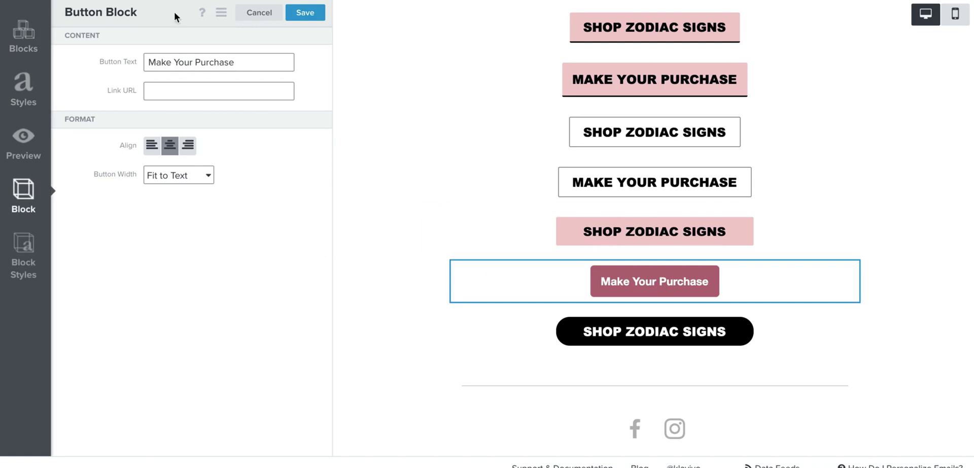
triple_click(197, 62)
type("MAKE YOUR PURCHASE")
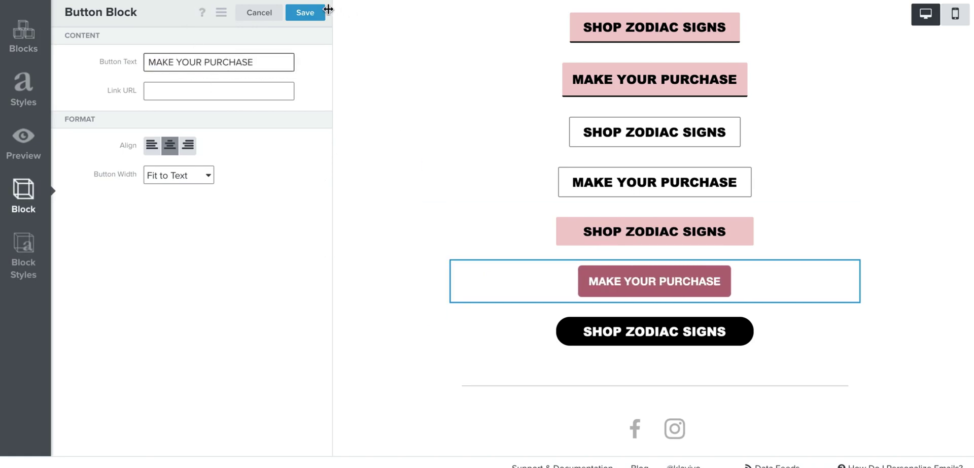
left_click(305, 12)
Step: Check the flat pink Shop Zodiac Signs button's styles and set the newest button's background to pink F3CFCF
left_click(590, 234)
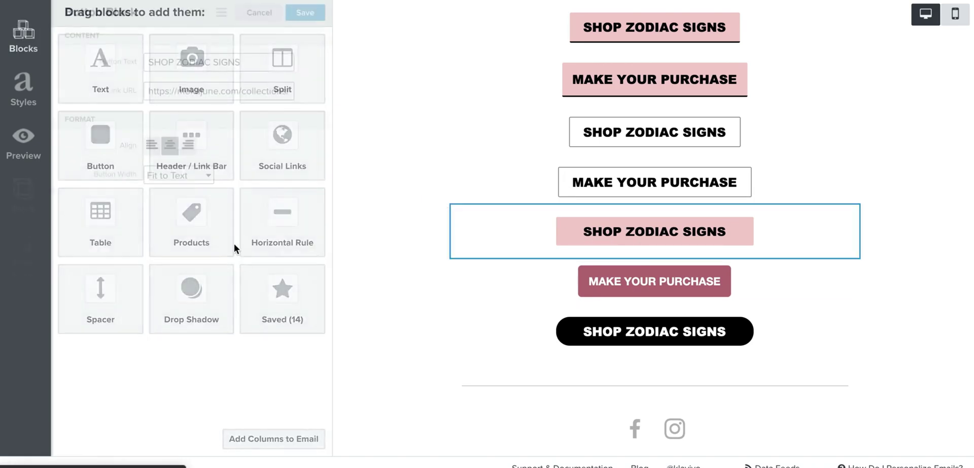
left_click(22, 258)
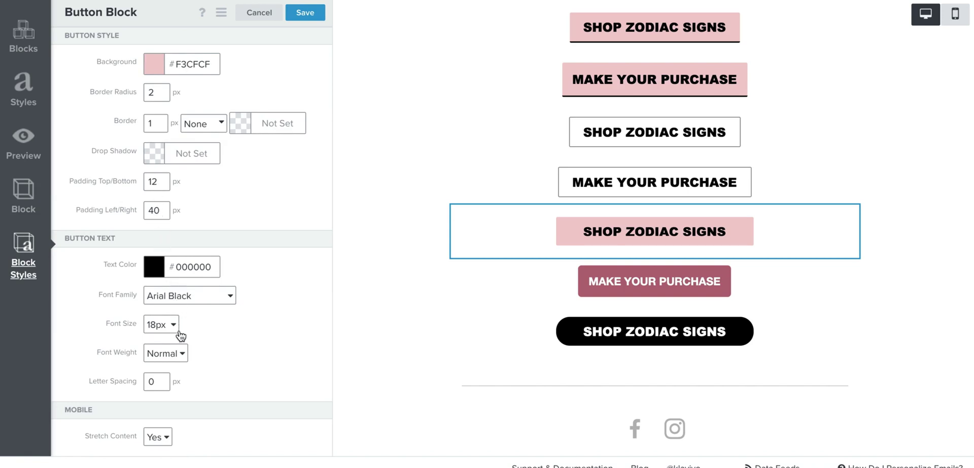
left_click(609, 286)
left_click(23, 259)
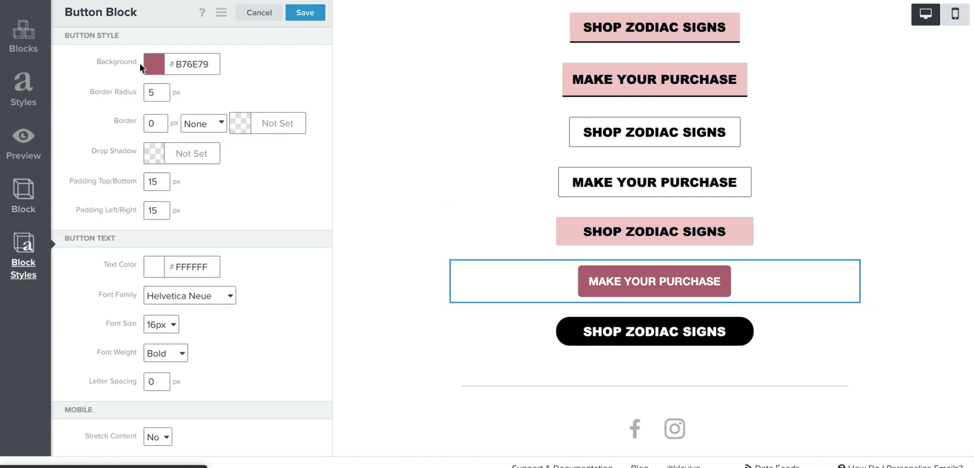
left_click(190, 64)
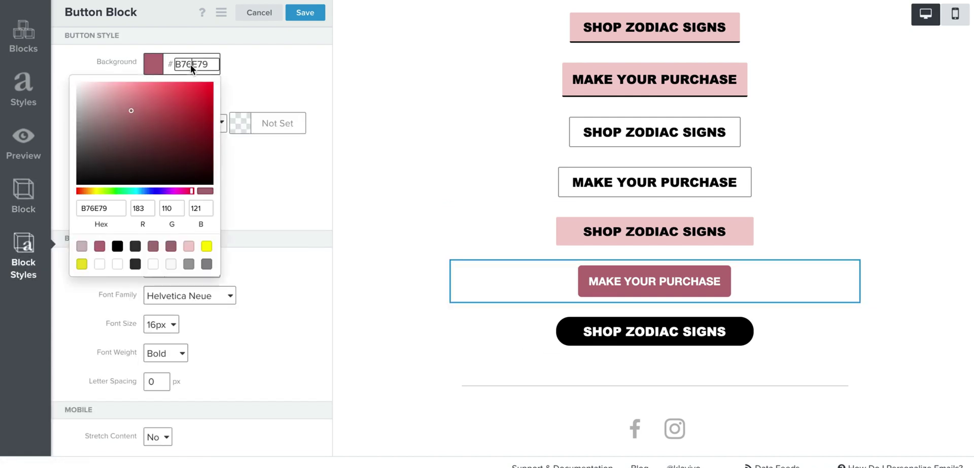
left_click(189, 246)
left_click(249, 75)
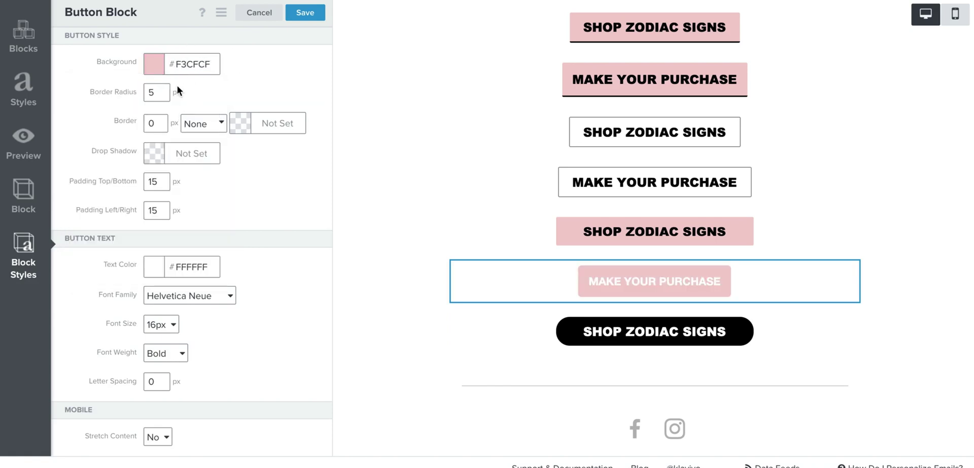
Step: Set the newest pink button's border radius to 2 px, top/bottom padding to 12 px and left/right padding to 40 px
left_click(120, 94)
type("2")
left_click(162, 181)
left_click_drag(161, 181, 148, 183)
type("12")
left_click_drag(161, 210, 144, 212)
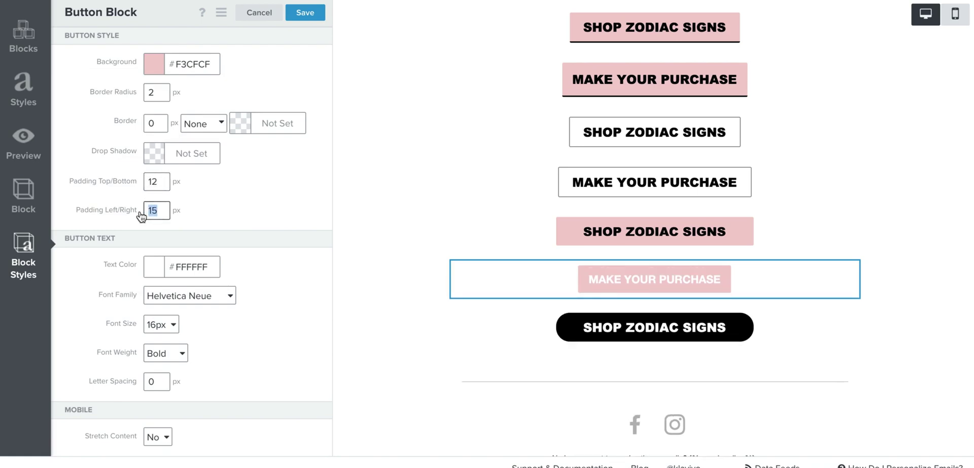
type("40")
Step: Change the flat pink Make Your Purchase button's text color to black 000000
left_click(184, 265)
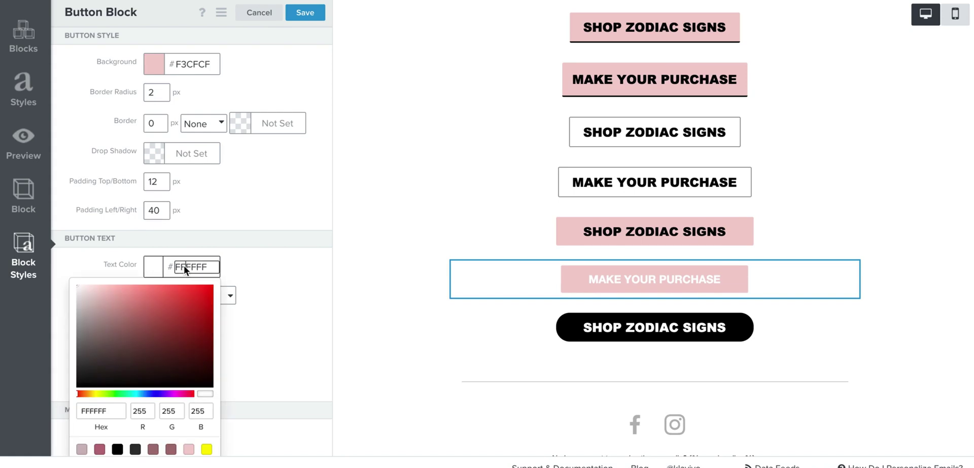
left_click_drag(83, 379, 72, 391)
left_click(248, 339)
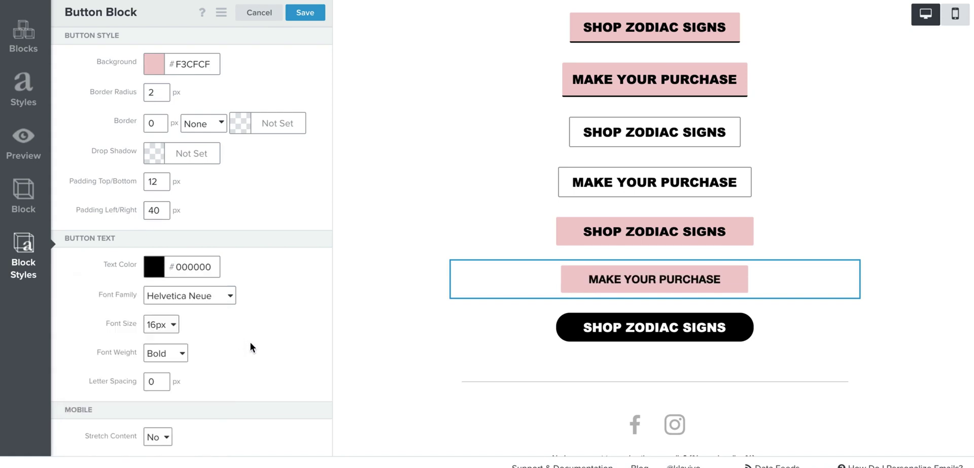
Step: Set the flat pink Make Your Purchase button's font to Arial Black at 18px and save the block
left_click(230, 296)
left_click(220, 204)
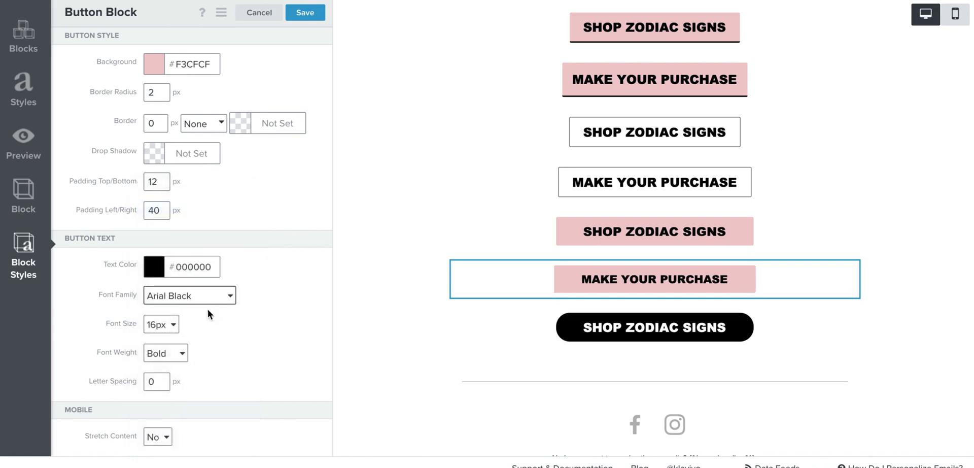
left_click(167, 326)
left_click(165, 339)
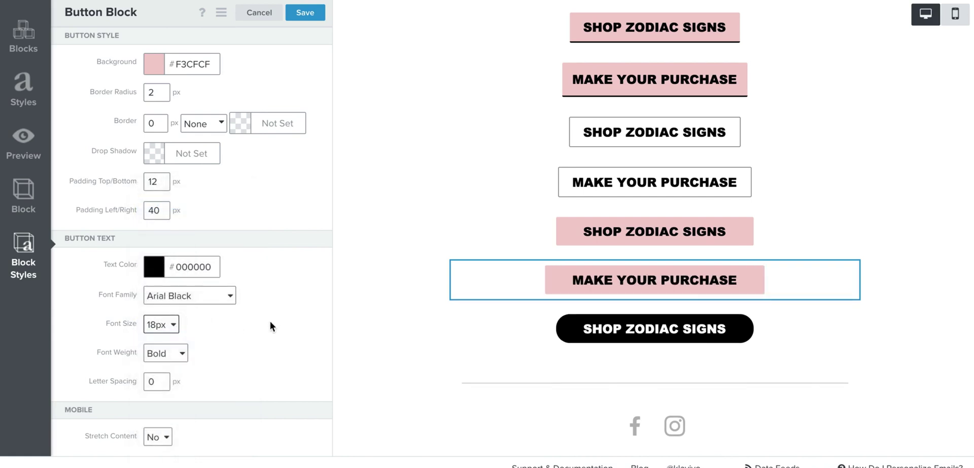
left_click(305, 12)
Step: Check the black rounded Shop Zodiac Signs button's block styles, especially its border radius, and close the block
scroll(631, 277, "down", 2)
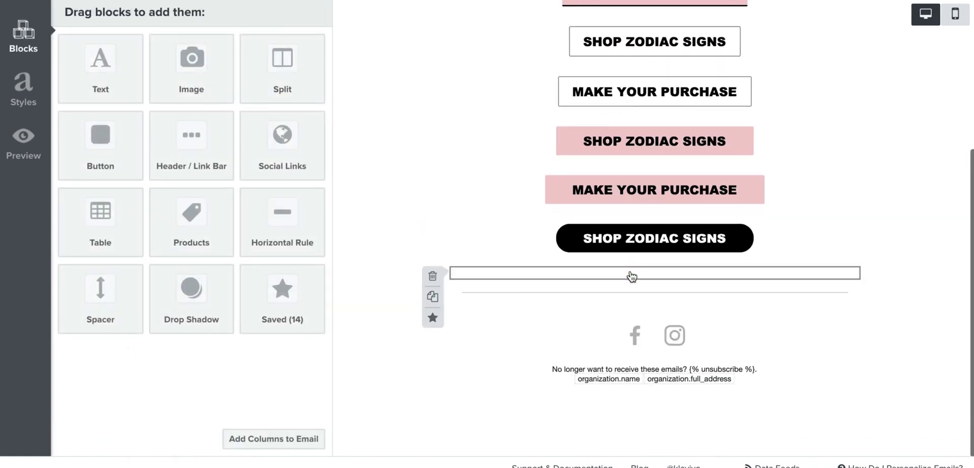
left_click(640, 238)
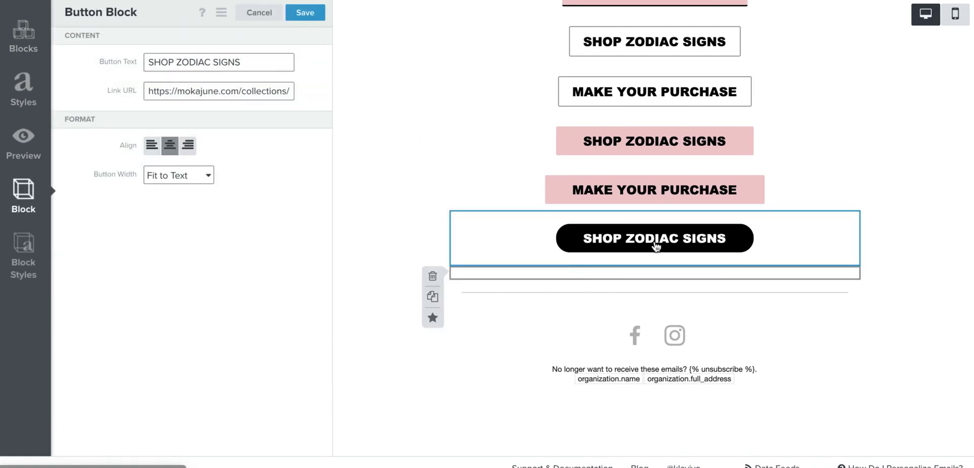
left_click(34, 253)
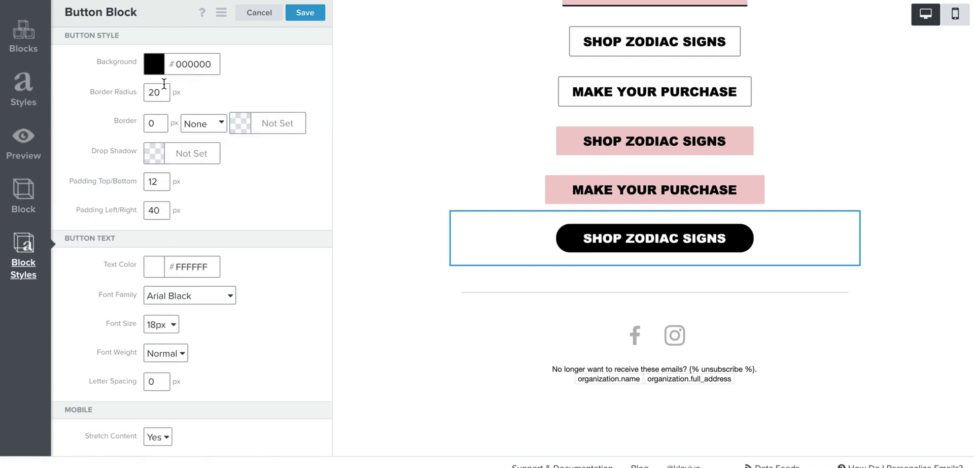
left_click_drag(160, 92, 142, 97)
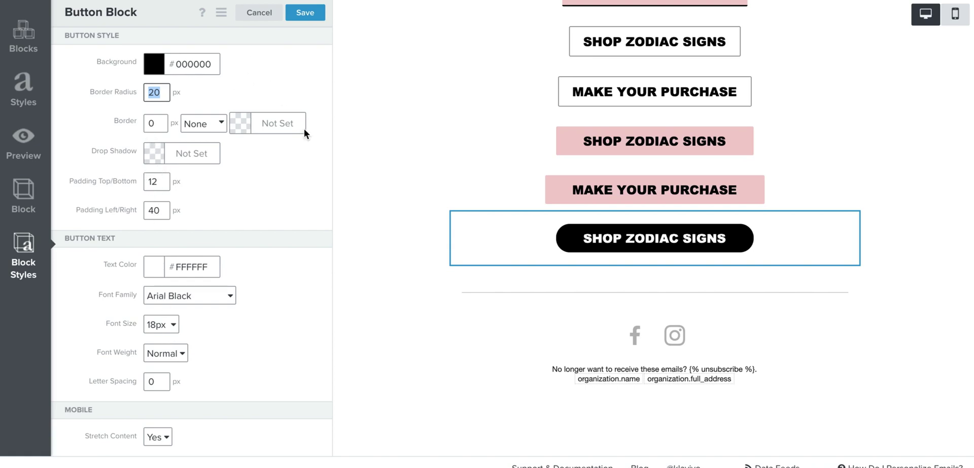
left_click(303, 12)
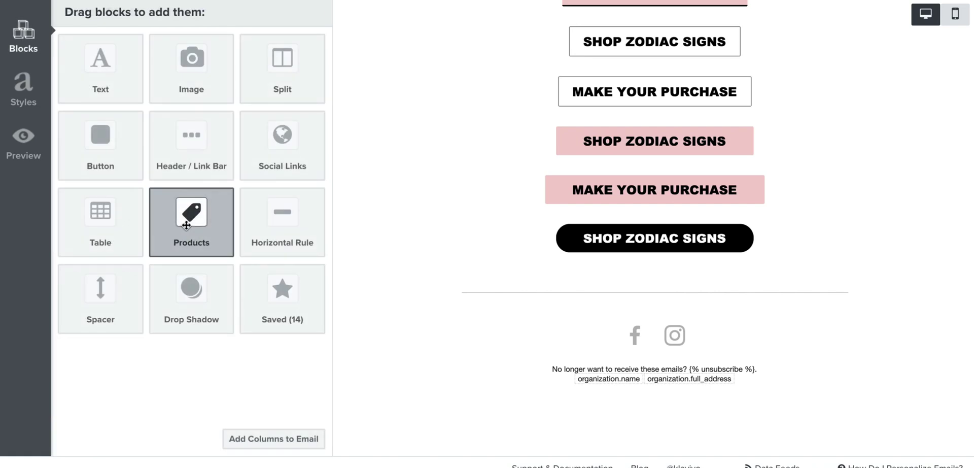
Step: Add a button block below the black rounded button and set its text to MAKE YOUR PURCHASE
left_click_drag(133, 180, 669, 330)
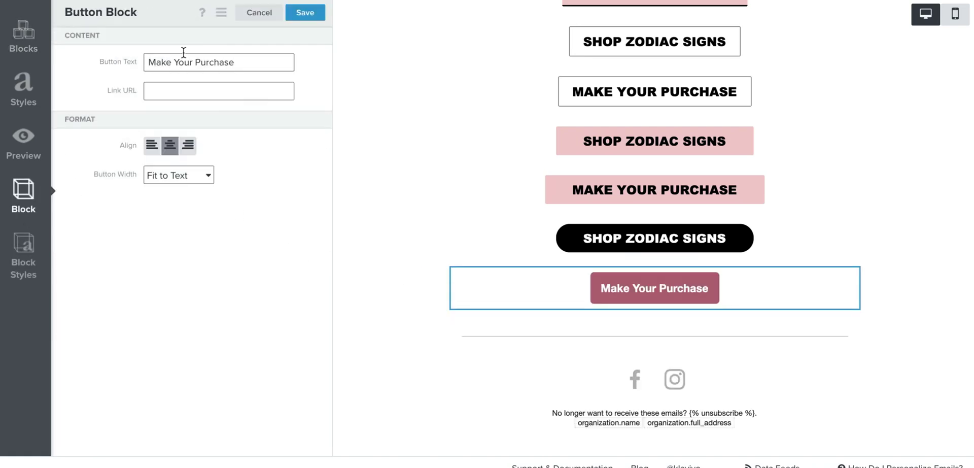
triple_click(197, 56)
type("MAKE ")
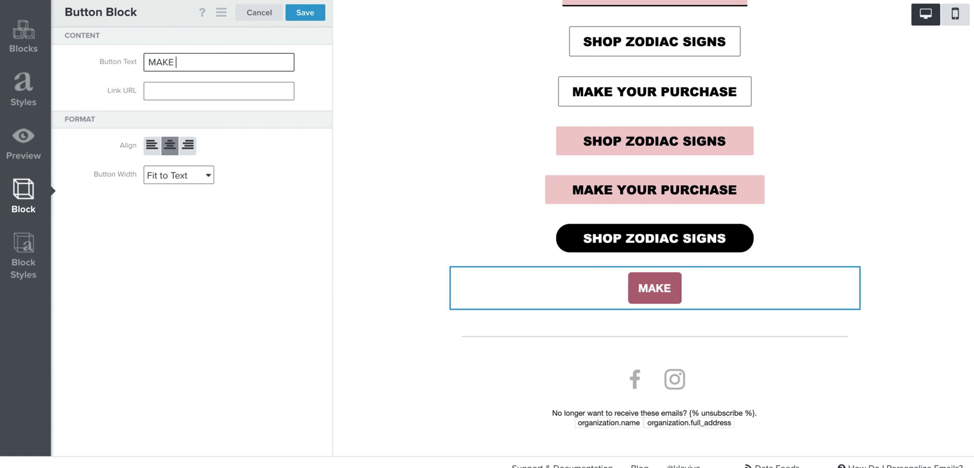
type("YOUR PURCHASE")
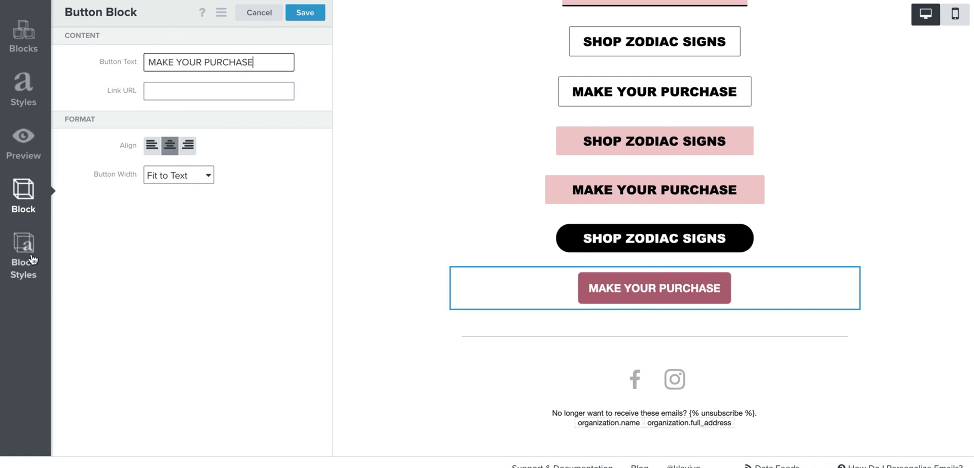
Step: Set the new bottom button's background color to black 000000
left_click(28, 250)
left_click(203, 67)
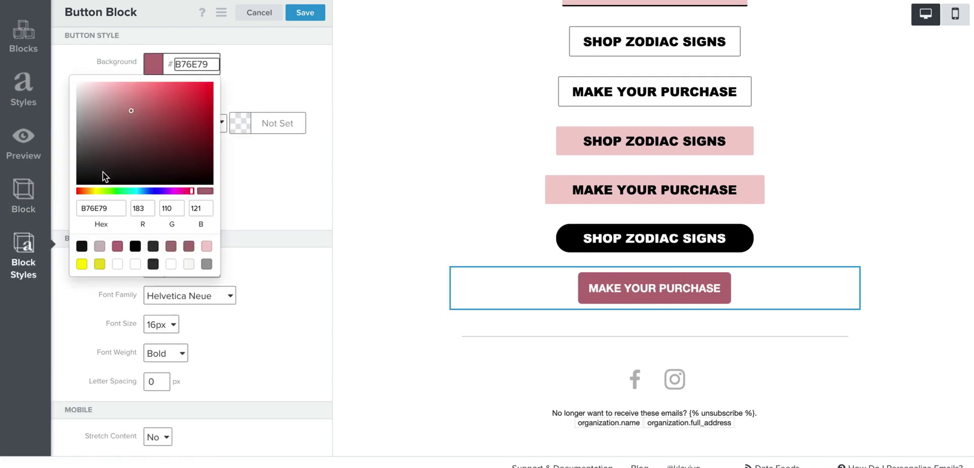
left_click_drag(81, 180, 64, 191)
left_click(303, 62)
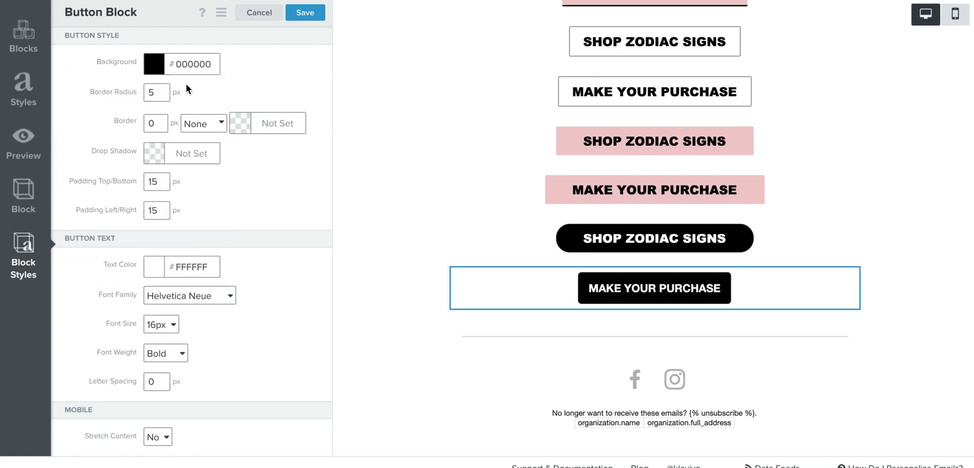
Step: Set the black Make Your Purchase button's border radius to 20 px, top/bottom padding to 12 px and left/right padding to 40 px
double_click(159, 91)
type("20")
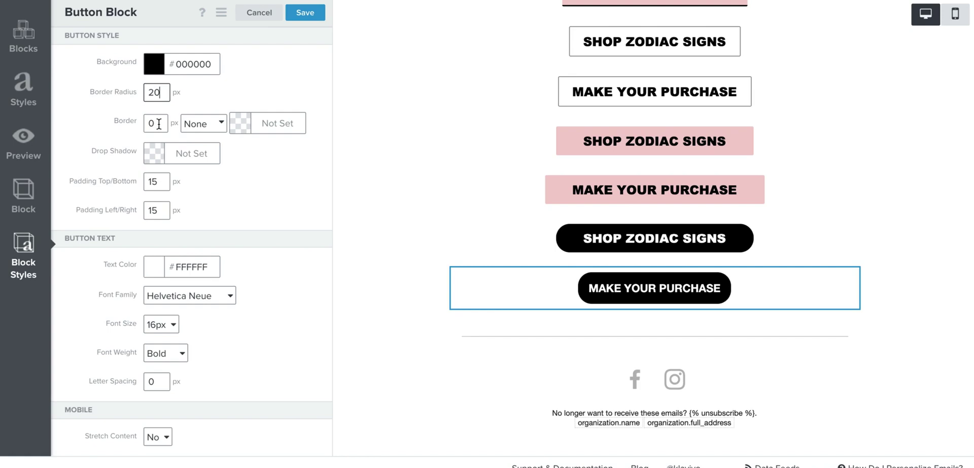
double_click(156, 181)
type("12")
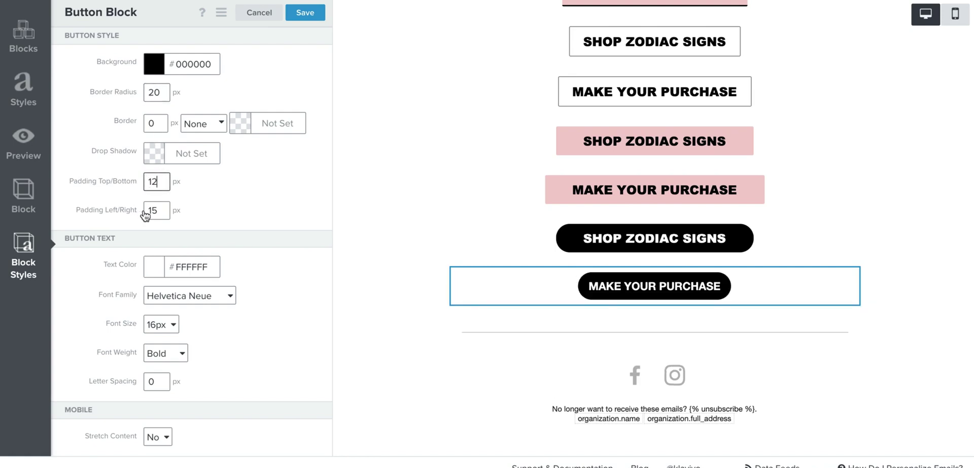
double_click(153, 210)
type("40")
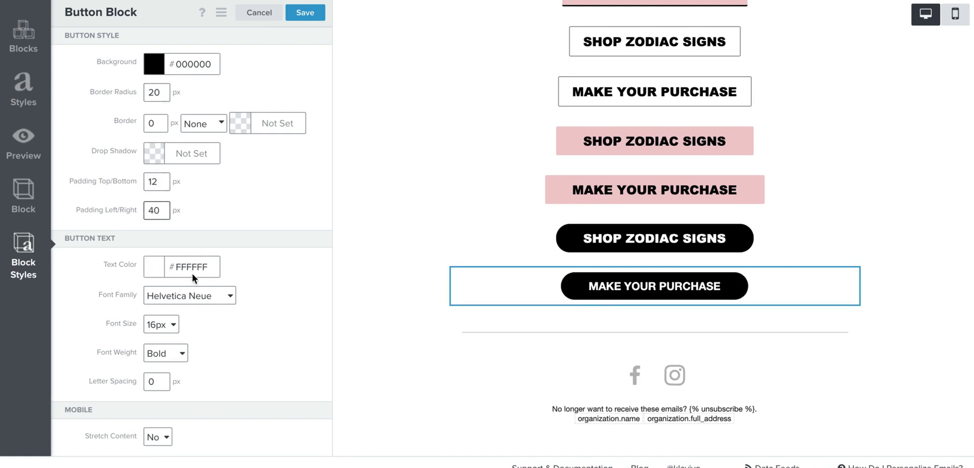
Step: Set the black Make Your Purchase button's font to Arial Black at 18px and save the block
left_click(184, 295)
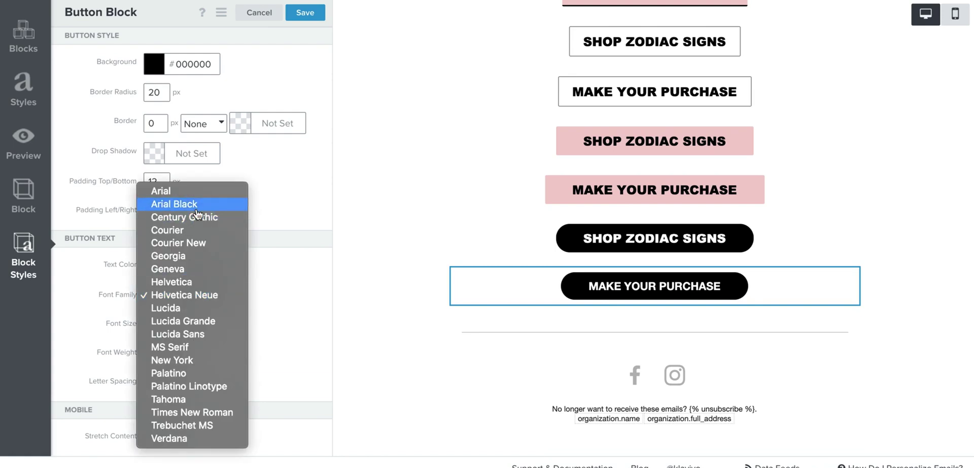
left_click(175, 205)
left_click(167, 327)
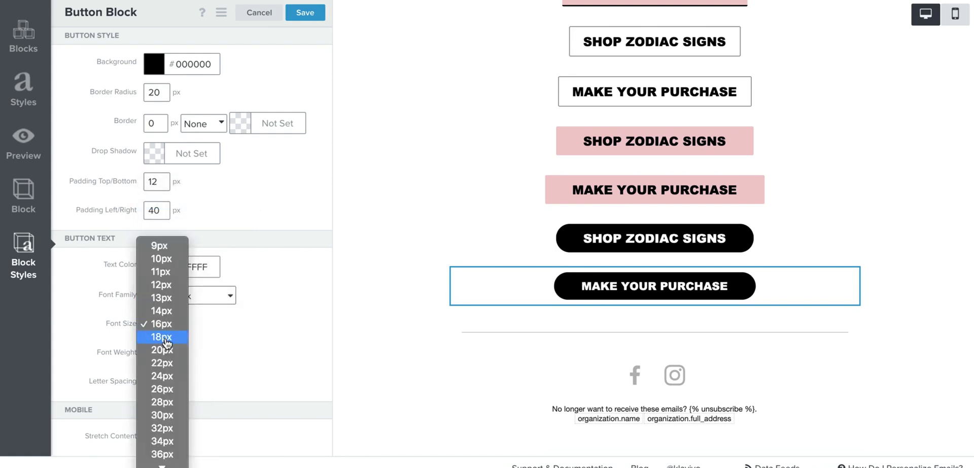
left_click(166, 337)
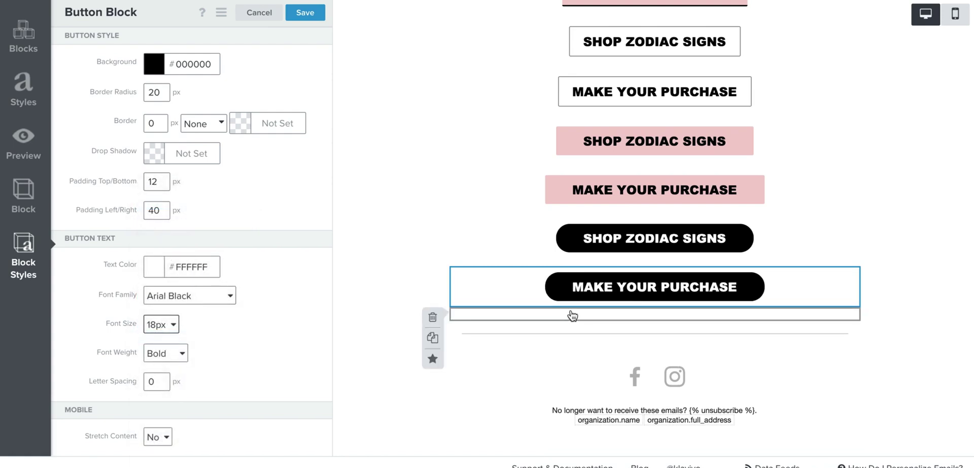
left_click(305, 13)
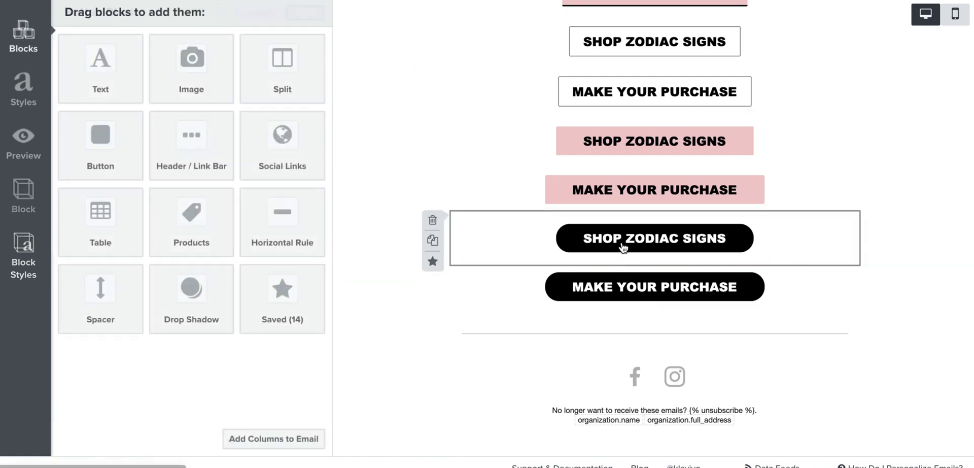
Step: Store the white outlined Shop Zodiac Signs button as a saved block named CTA - BLACK OUTLINE - TRANSPARENT
scroll(829, 220, "up", 4)
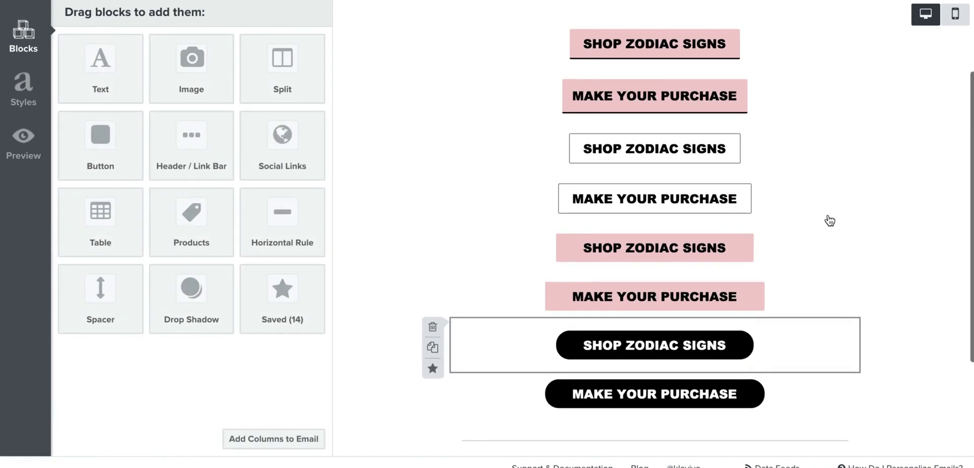
scroll(776, 67, "down", 2)
scroll(776, 68, "up", 1)
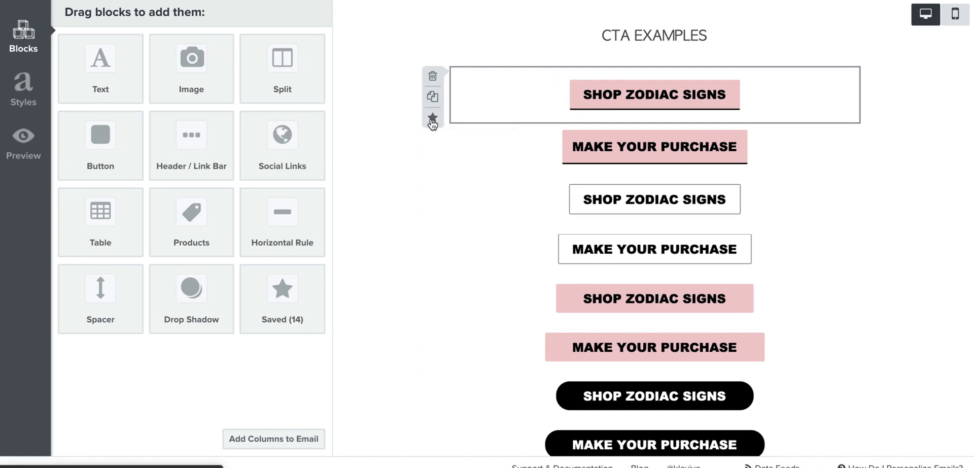
scroll(524, 96, "down", 1)
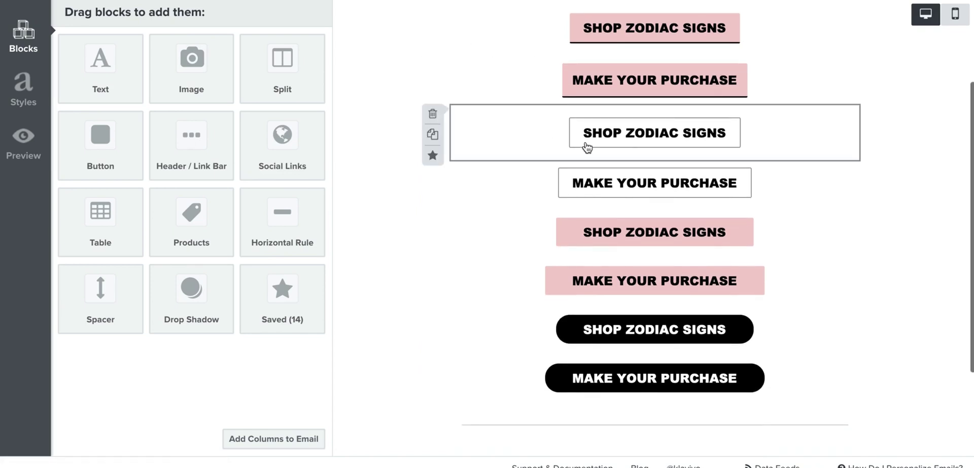
left_click(433, 155)
left_click(436, 128)
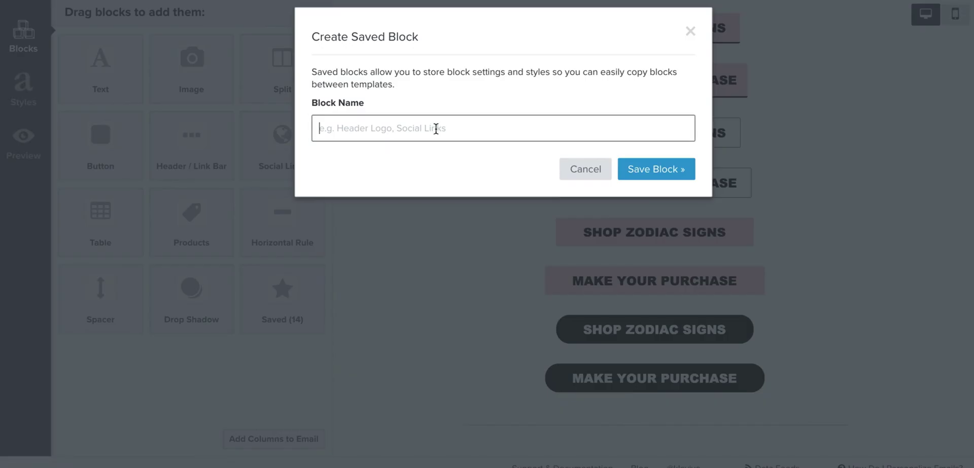
type("CTA -")
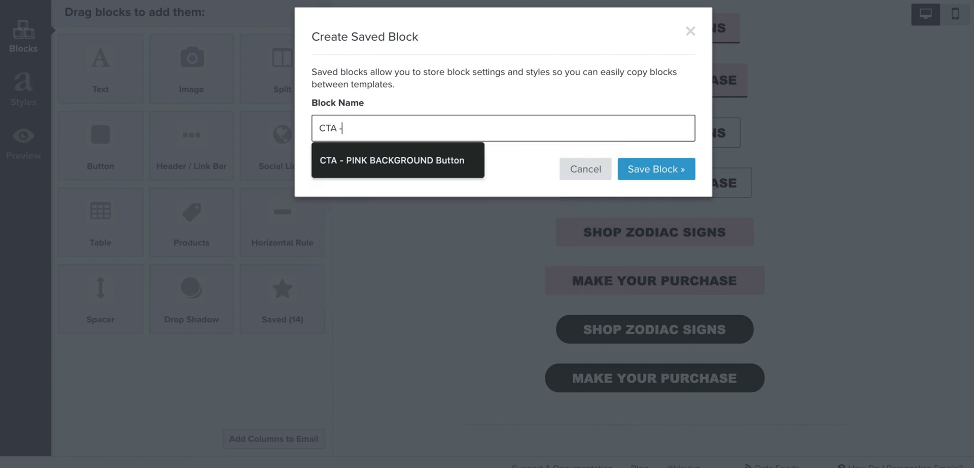
type(" BLACK OUTLINE")
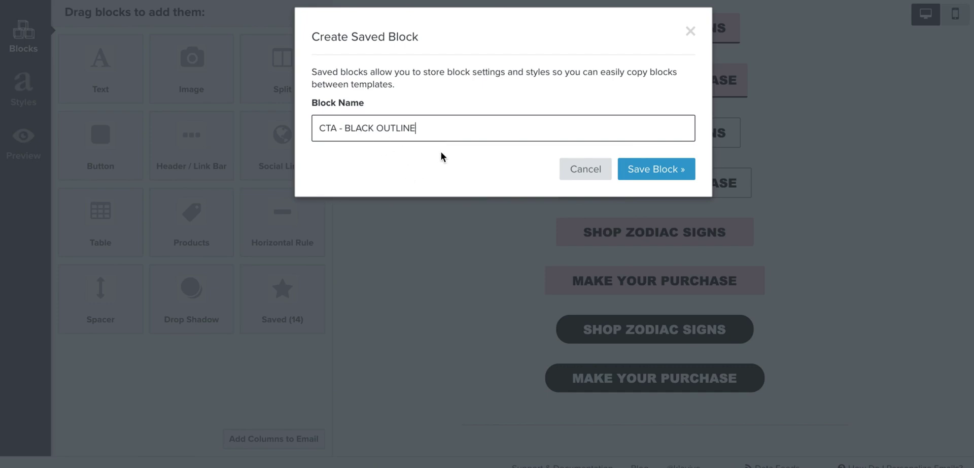
type("- TRANSPARENT")
left_click(664, 174)
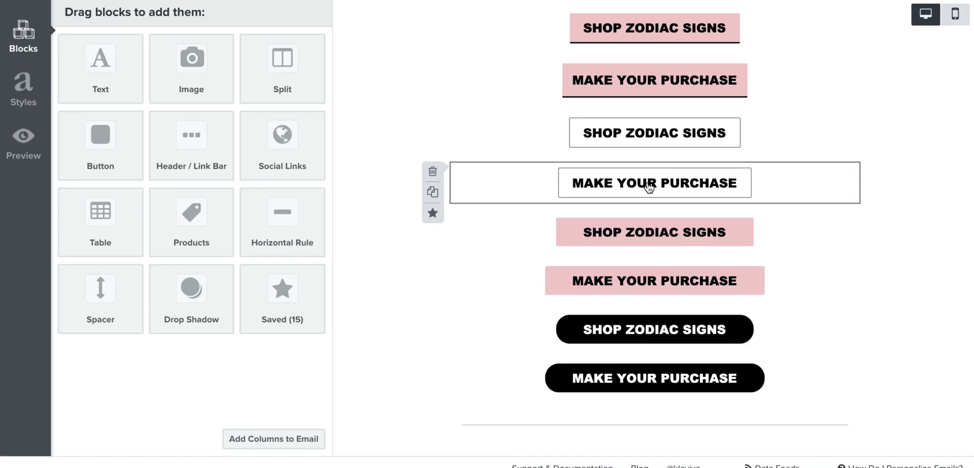
Step: Store the flat pink Shop Zodiac Signs button as a saved block named CTA - STANDARD - PINK BACKGROUND
left_click(432, 254)
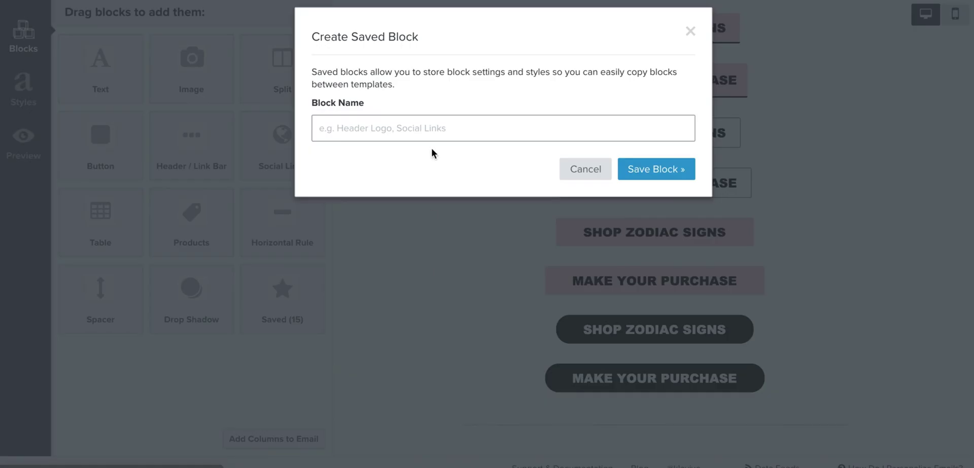
left_click(426, 133)
type("CTA - STANDARD - PINK BACKGROUND")
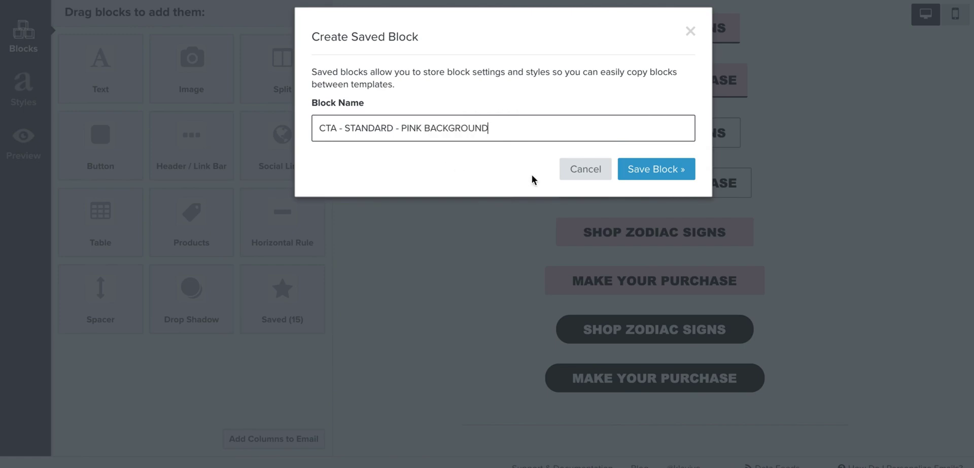
left_click(647, 171)
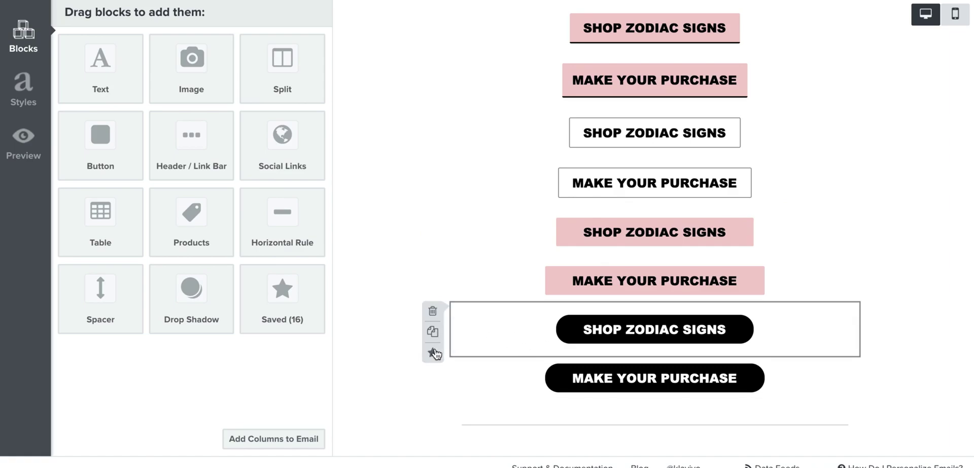
Step: Store the black rounded Shop Zodiac Signs button as a saved block named CTA - ROUNDED CORNERS
left_click(434, 352)
left_click(429, 126)
type("CTA")
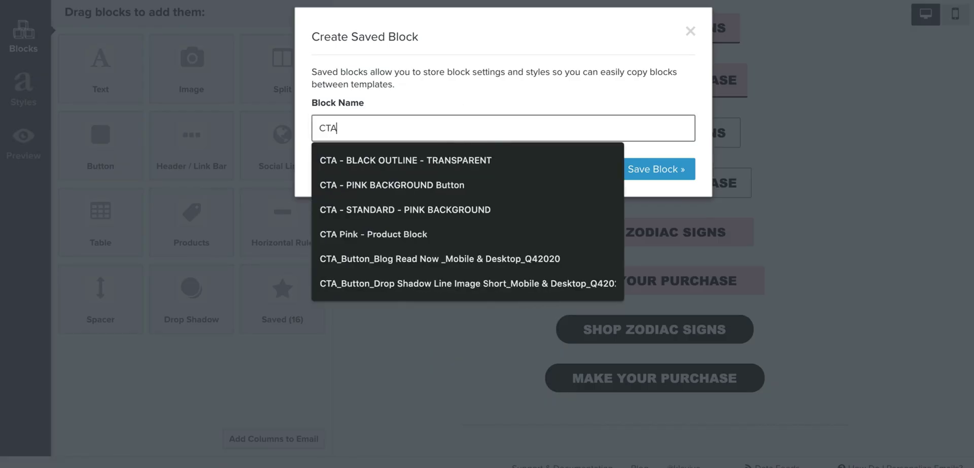
type(" - ROUNDED")
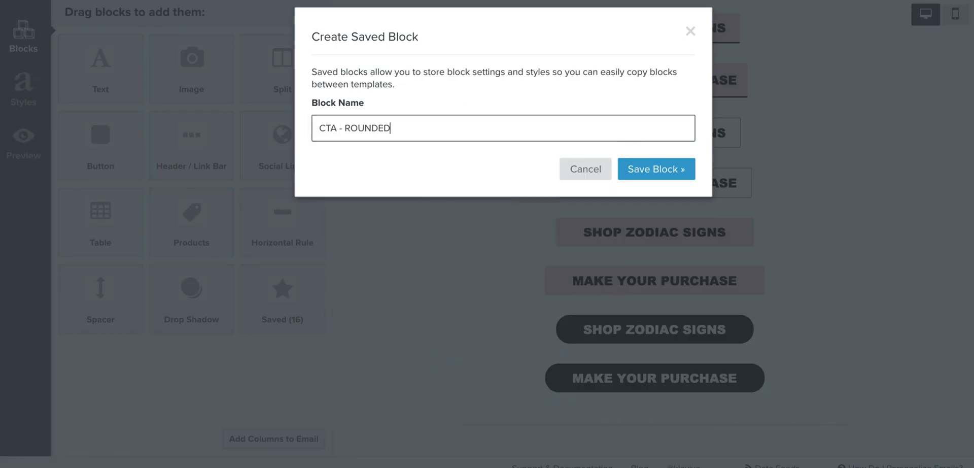
type(" CORNERS")
left_click(654, 166)
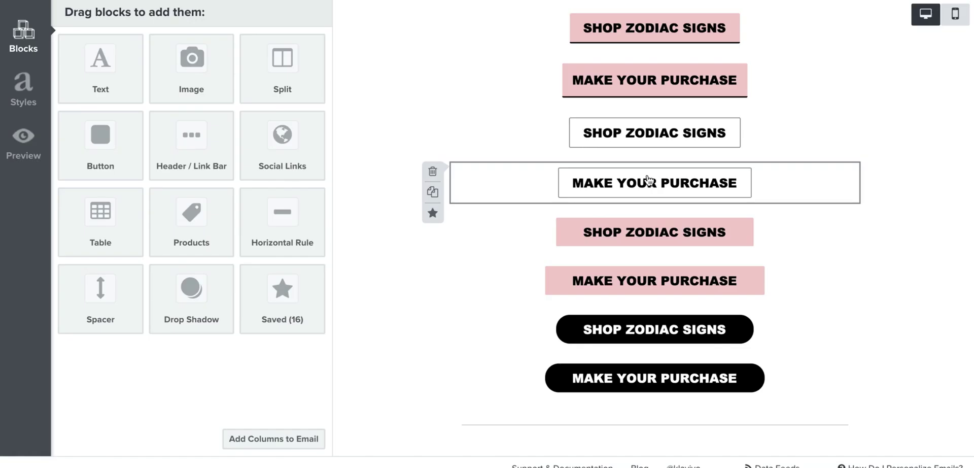
Step: Insert the saved block CTA - STANDARD - PINK BACKGROUND below the black rounded Make Your Purchase button
scroll(456, 335, "down", 3)
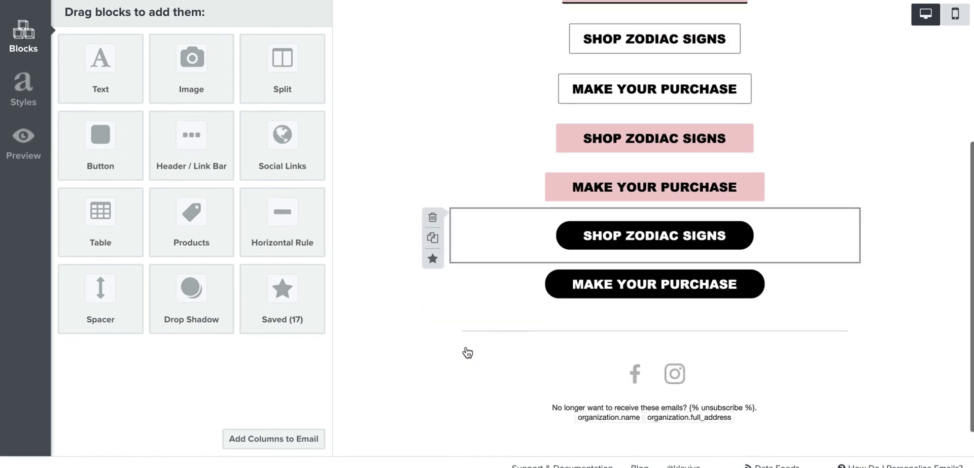
left_click_drag(304, 299, 535, 282)
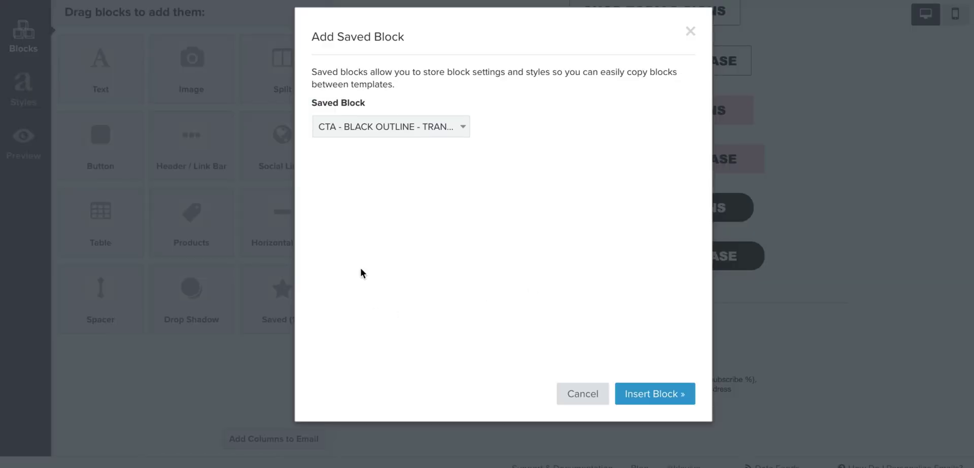
left_click(437, 127)
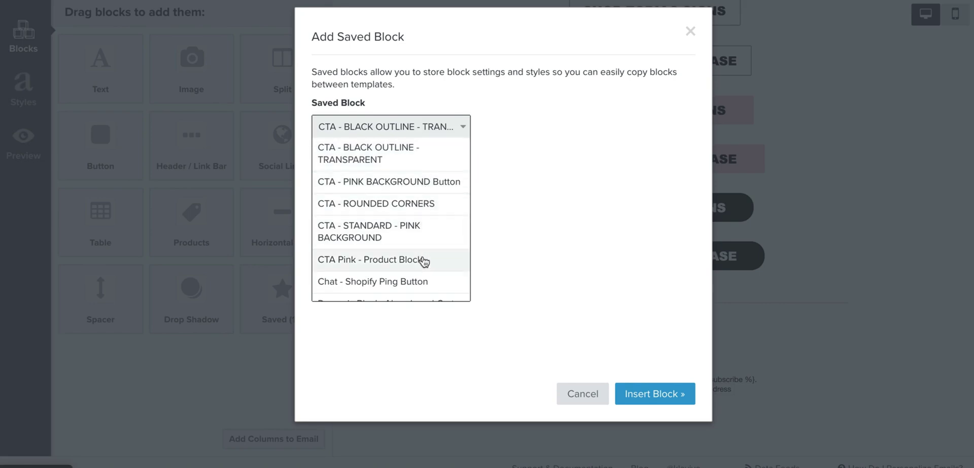
left_click(425, 233)
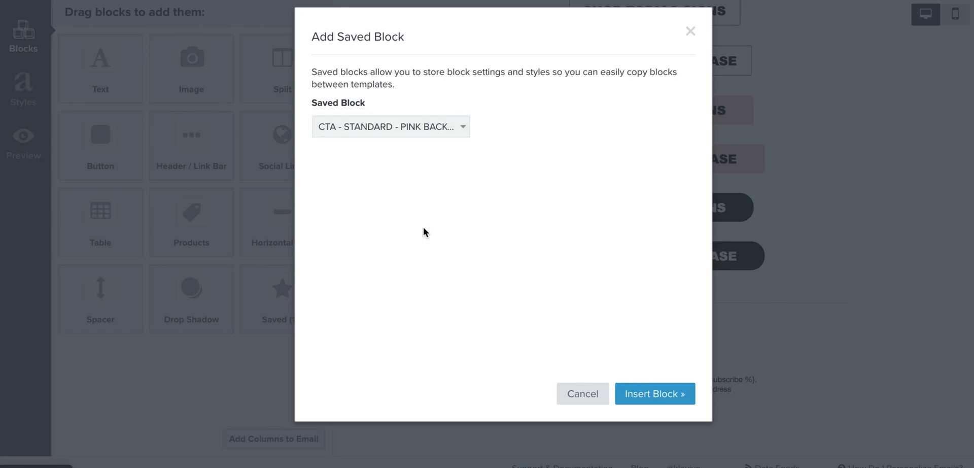
left_click(649, 394)
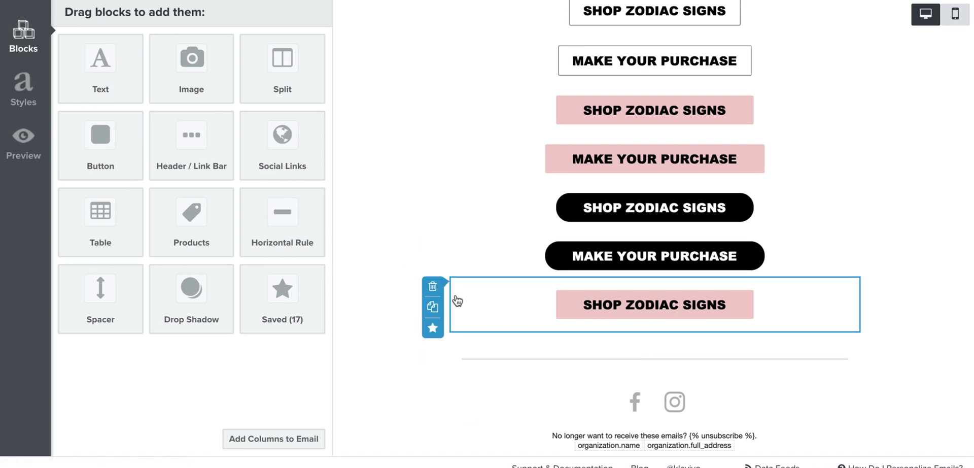
Step: Delete the pink Shop Zodiac Signs block placed below the black Make Your Purchase button and confirm the deletion
left_click(433, 286)
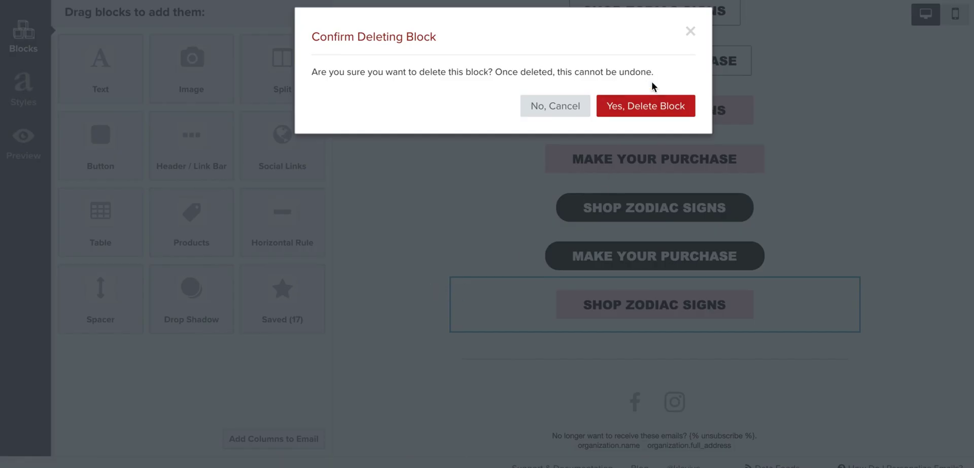
left_click(652, 106)
scroll(651, 110, "up", 2)
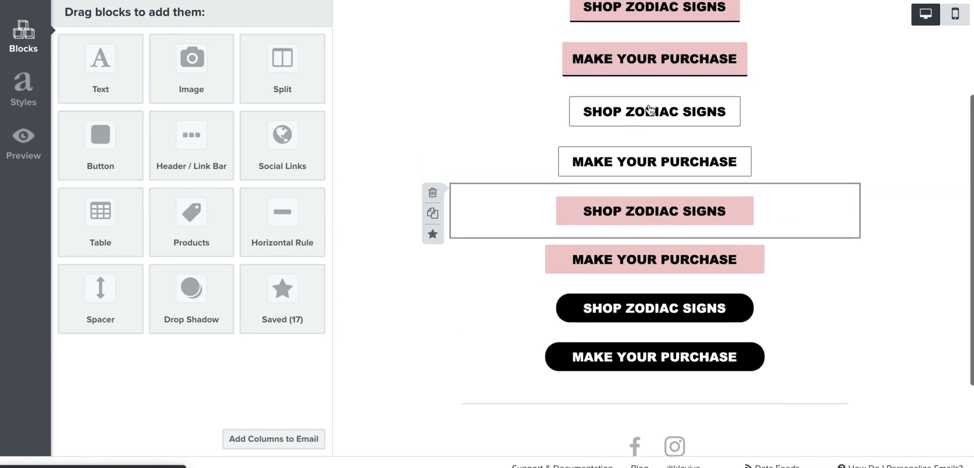
scroll(663, 145, "up", 2)
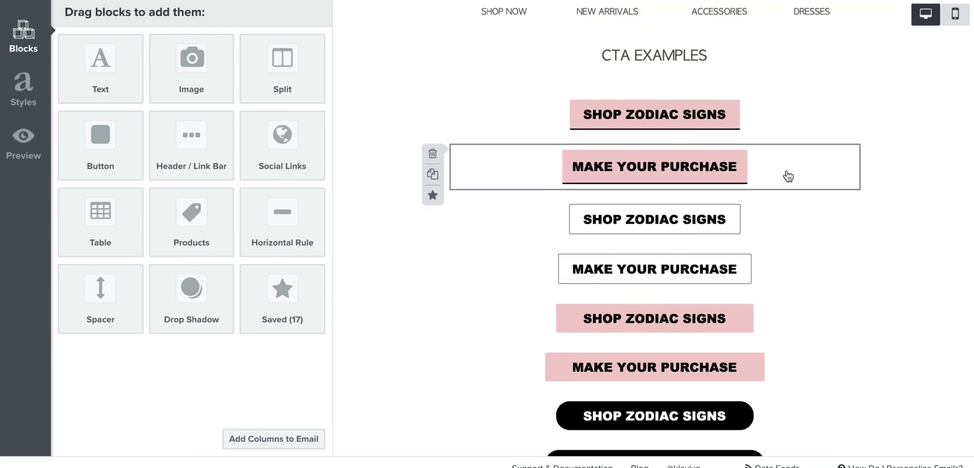
scroll(787, 176, "down", 3)
scroll(526, 213, "up", 3)
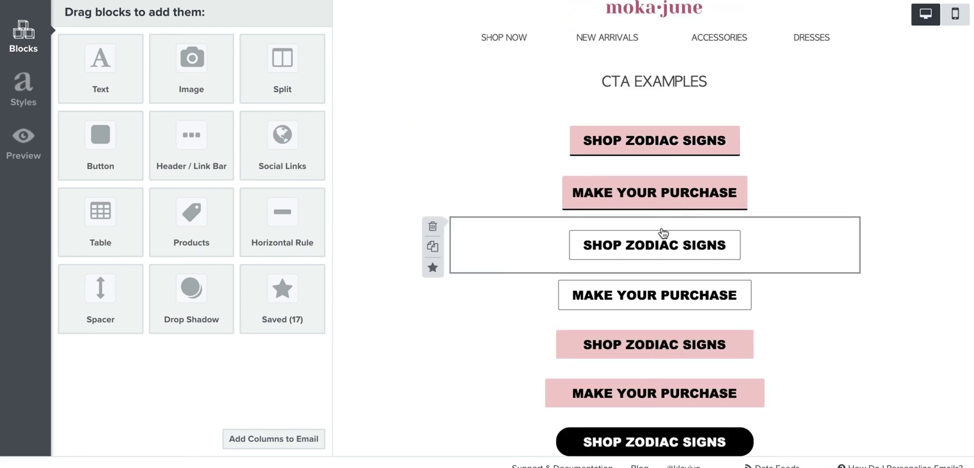